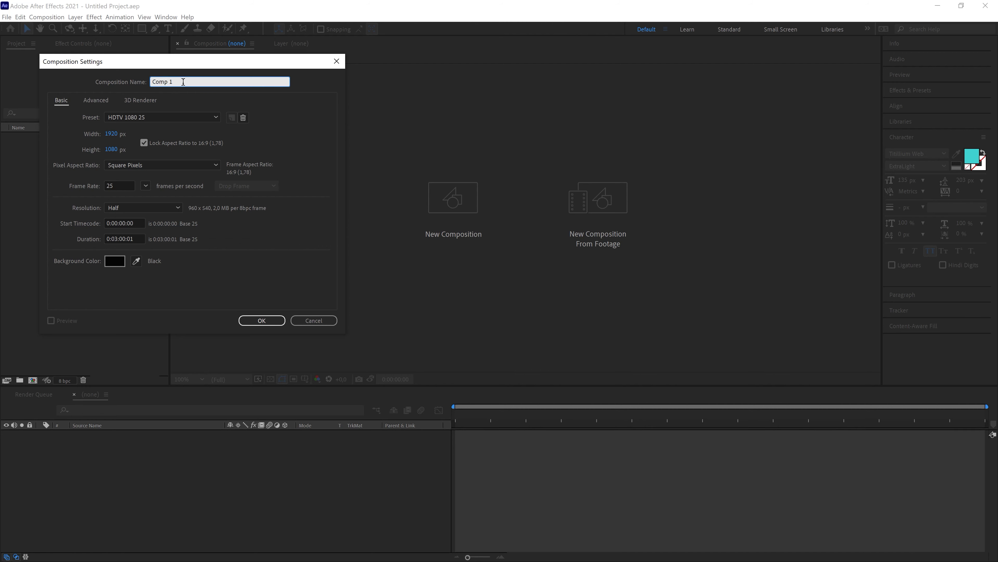
Create a composition named Main Comp using the HDTV 1080 25 preset.
text(Main Comp)
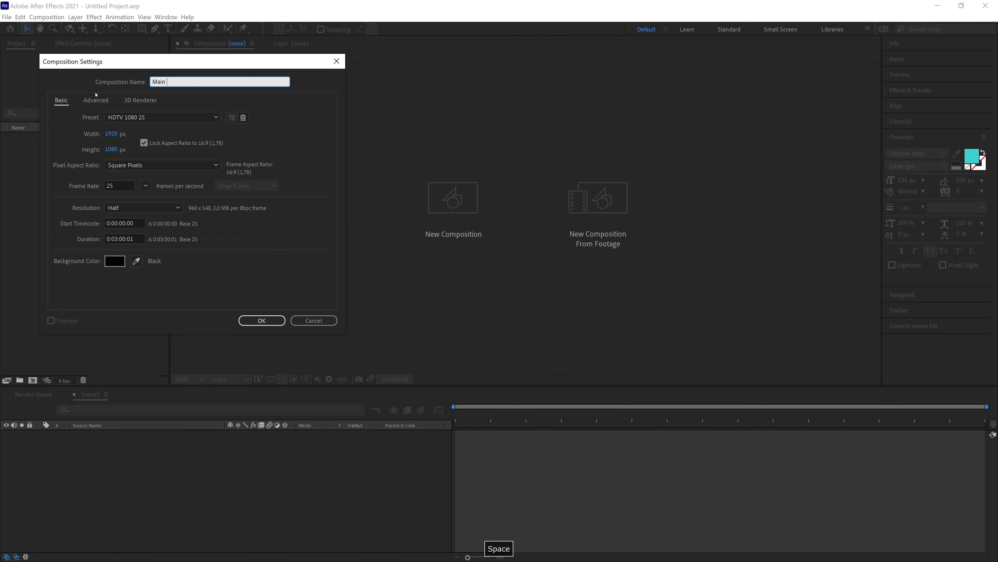
click(130, 117)
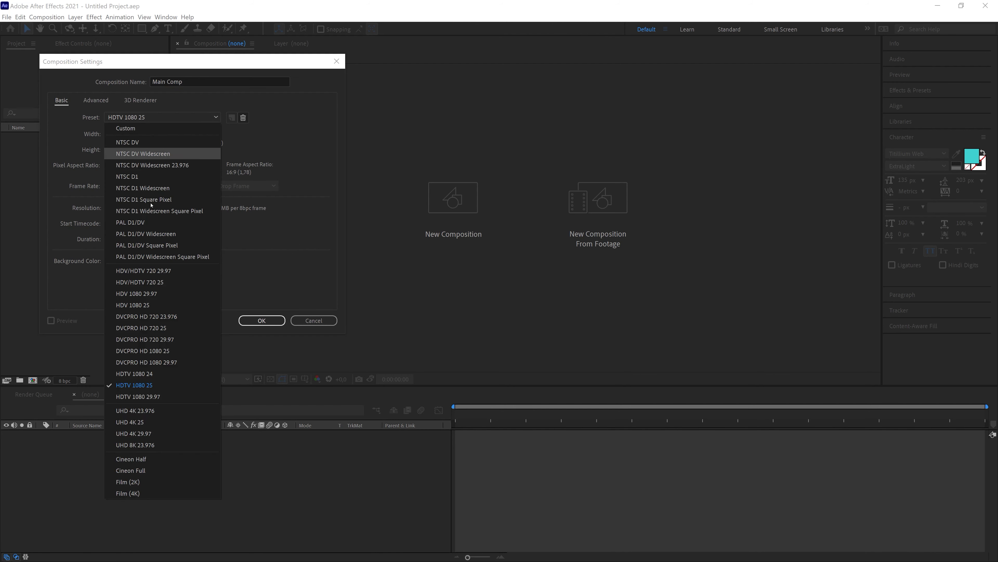
click(150, 389)
click(261, 320)
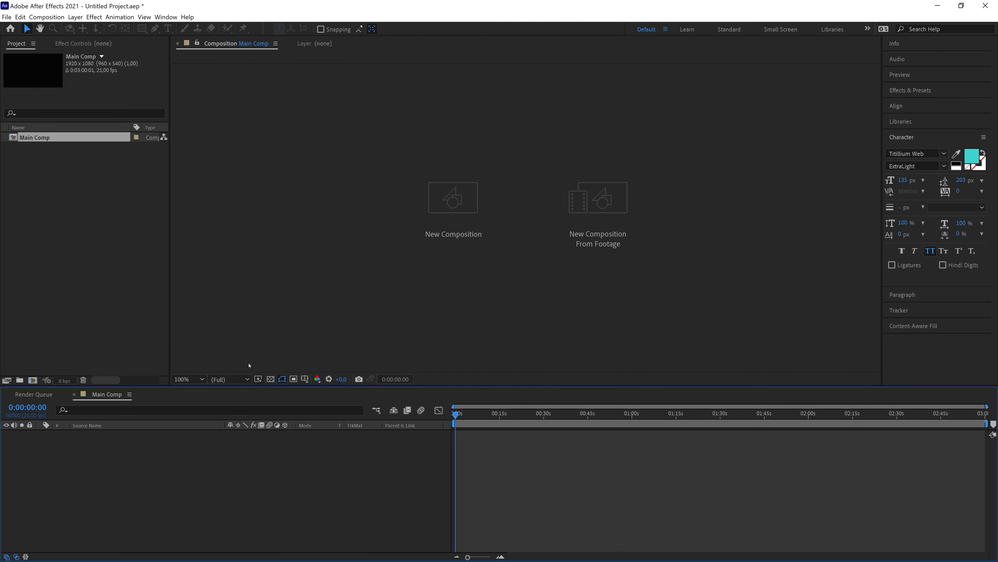
Add a composition-sized solid named BG in purple 962CEB.
right_click(290, 481)
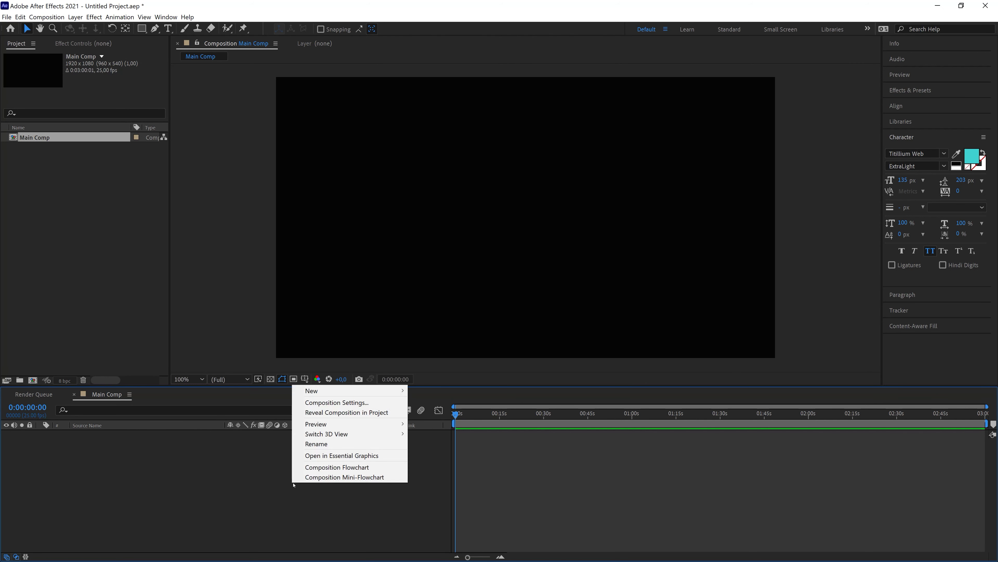
mouse_move(373, 391)
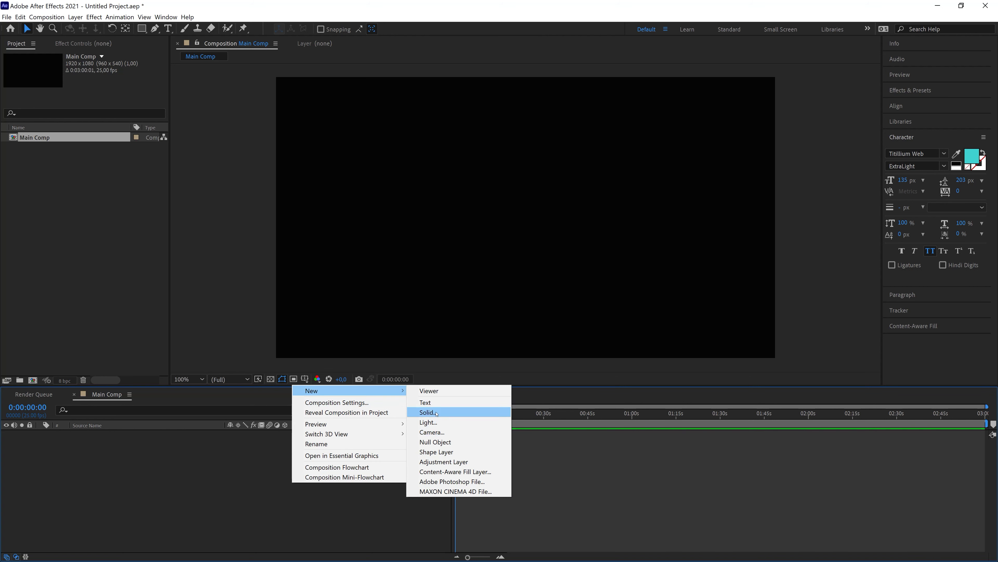
click(428, 412)
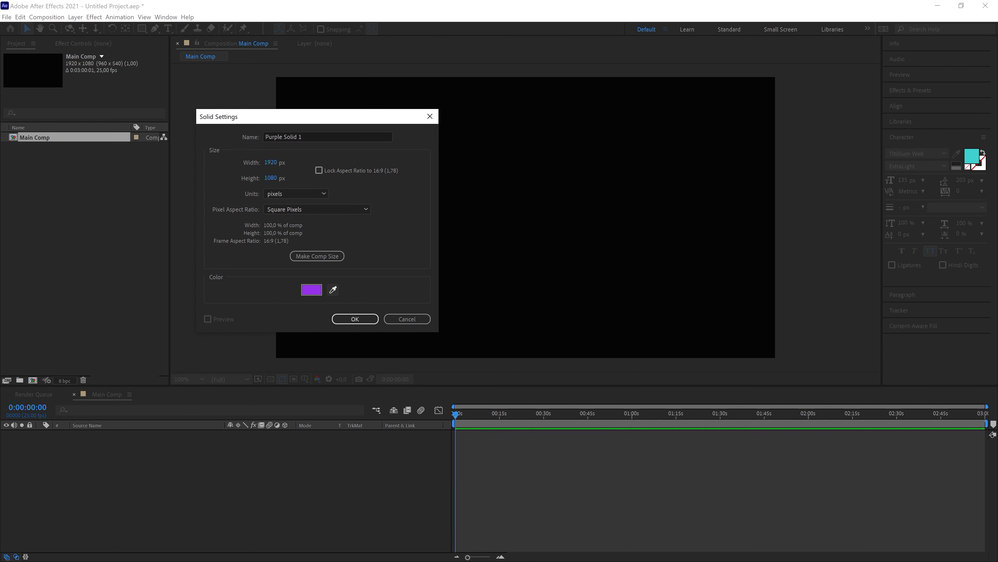
click(311, 290)
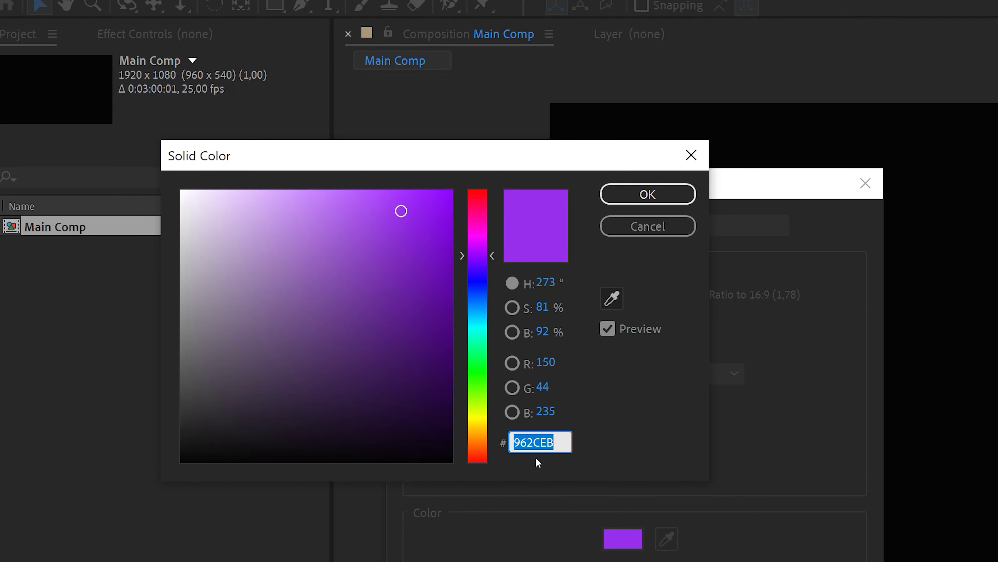
click(648, 194)
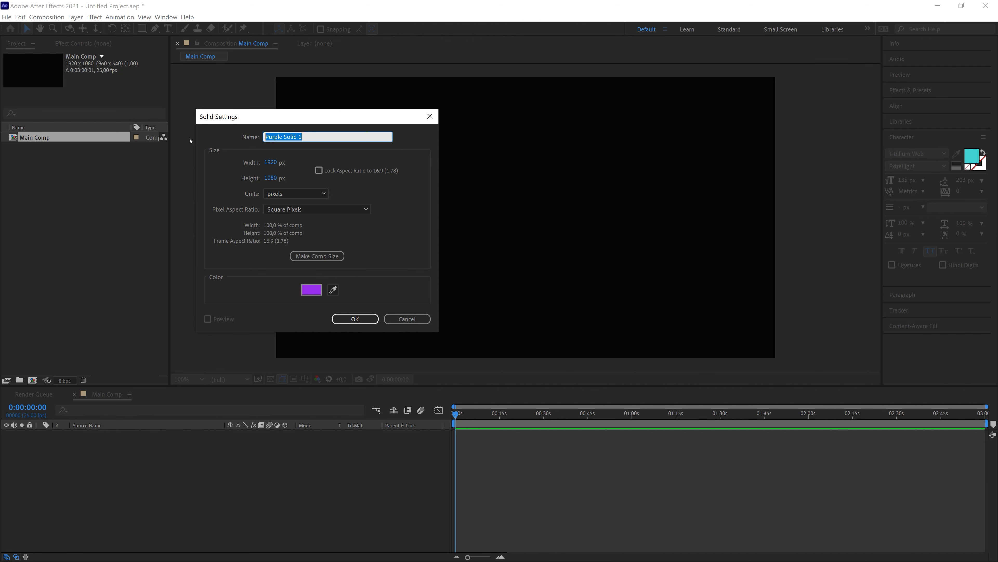
text(BG)
click(355, 318)
Draw a tall vertical rectangle extending past the canvas height left of centre, and turn off its stroke.
click(141, 28)
mouse_move(436, 127)
mouse_down()
mouse_move(506, 313)
mouse_move(521, 306)
mouse_up()
click(345, 28)
click(215, 129)
click(251, 189)
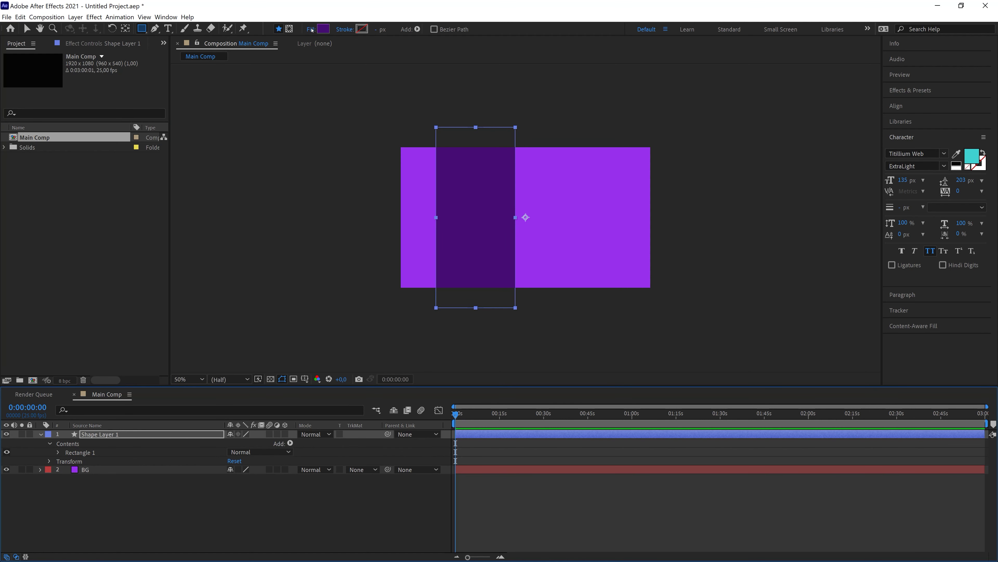
Give the rectangle a solid fill of colour 7B13CF.
click(310, 29)
click(251, 189)
click(323, 29)
click(216, 144)
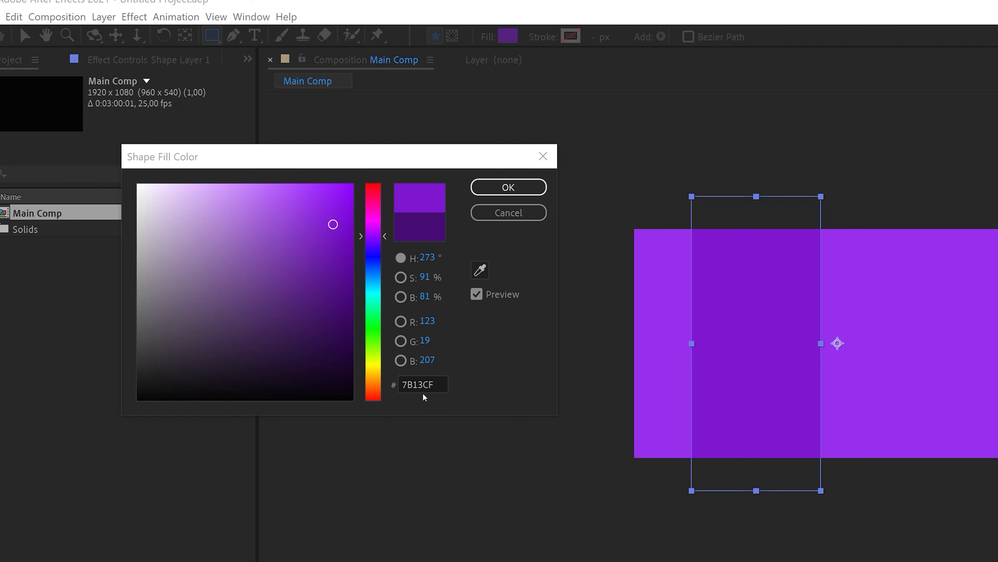
click(508, 188)
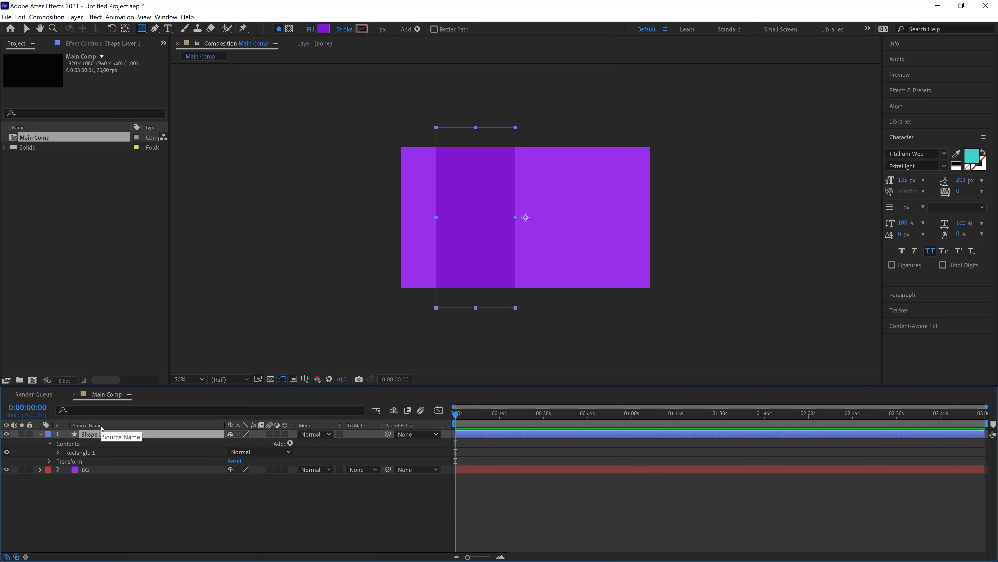
Find the Turbulent Displace effect and apply it to the rectangle's shape layer.
click(910, 90)
text(turb)
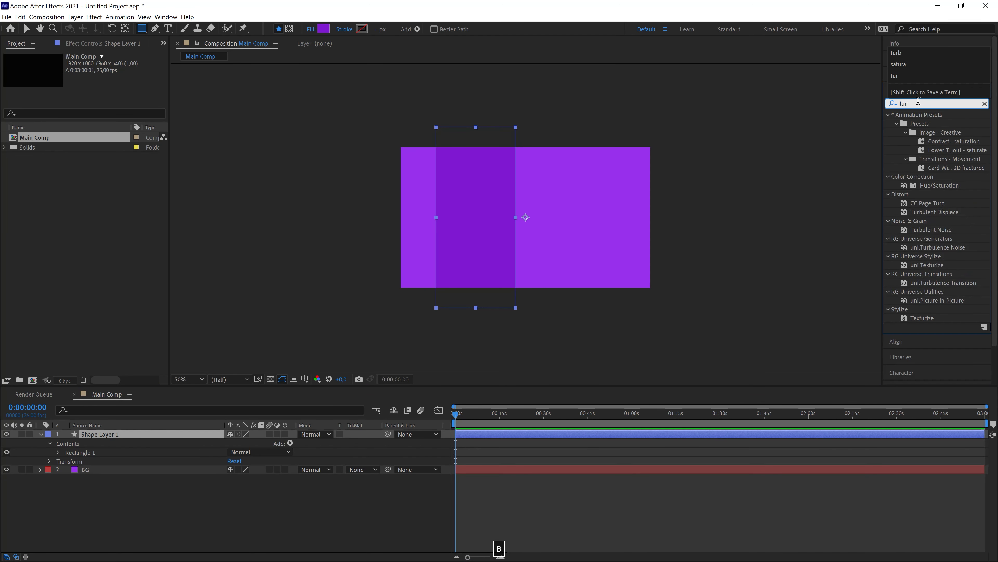
drag(934, 123, 122, 106)
Set Turbulent Displace to an Amount of 19 and a Size of 26.
click(98, 83)
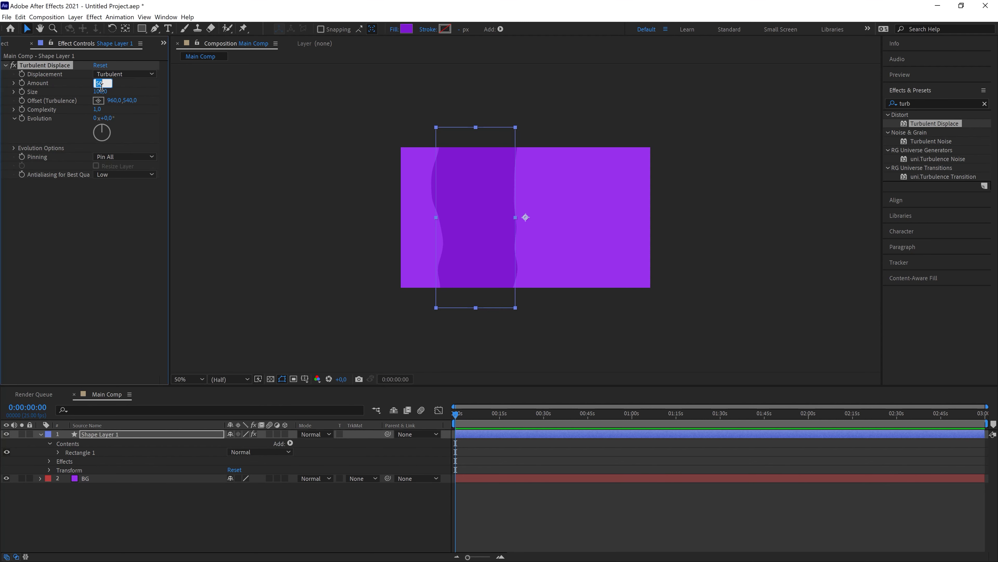
text(19)
key(Tab)
text(26)
key(Return)
Try varying the Evolution of Turbulent Displace to see the edges move, and undo the change.
key(slash)
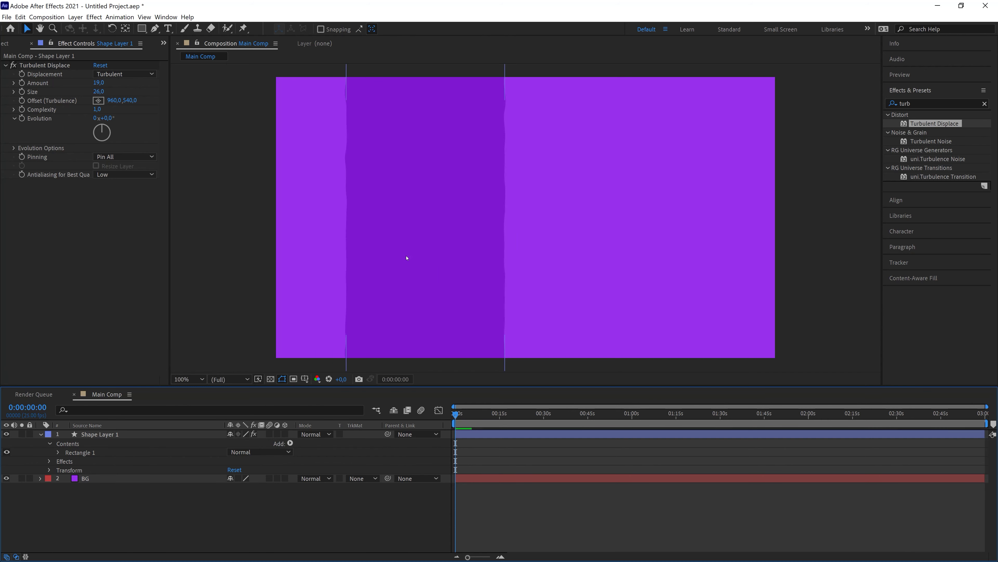
drag(108, 118, 212, 136)
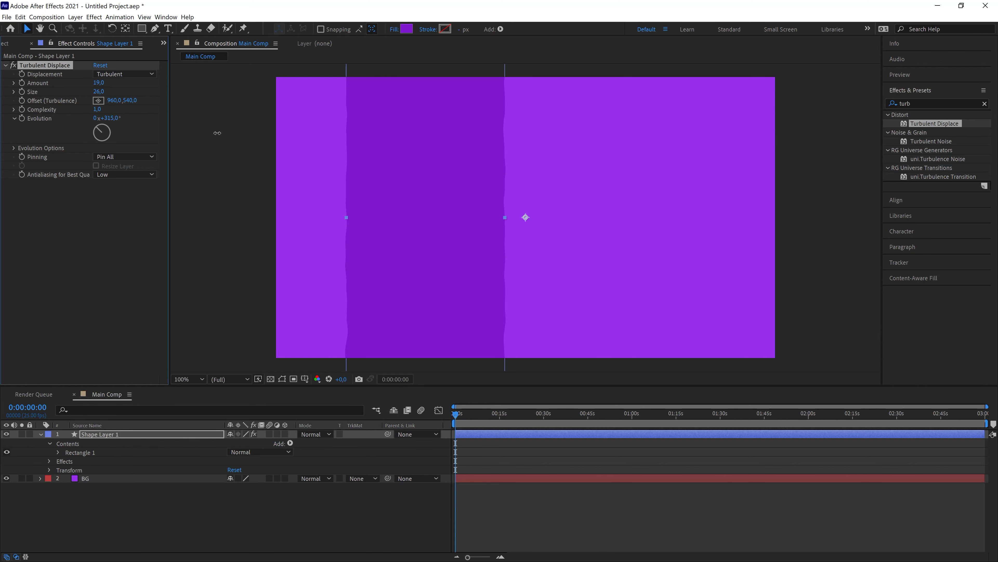
drag(295, 129, 169, 119)
key(ctrl+z)
mouse_move(458, 414)
mouse_down()
mouse_move(622, 413)
mouse_move(456, 413)
mouse_up()
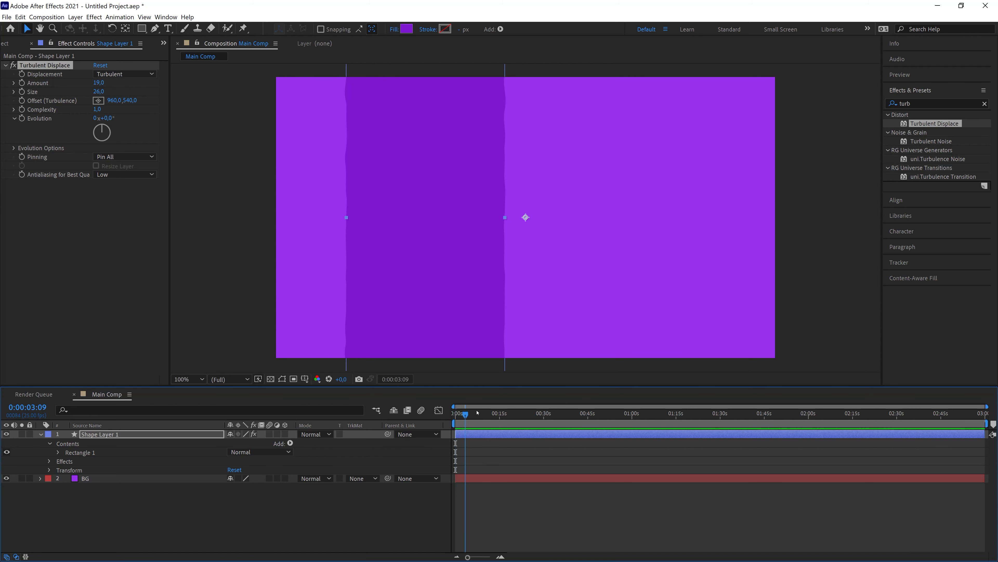
Drive the Evolution of Turbulent Displace with the expression time*1000 and preview the edge motion.
click(49, 461)
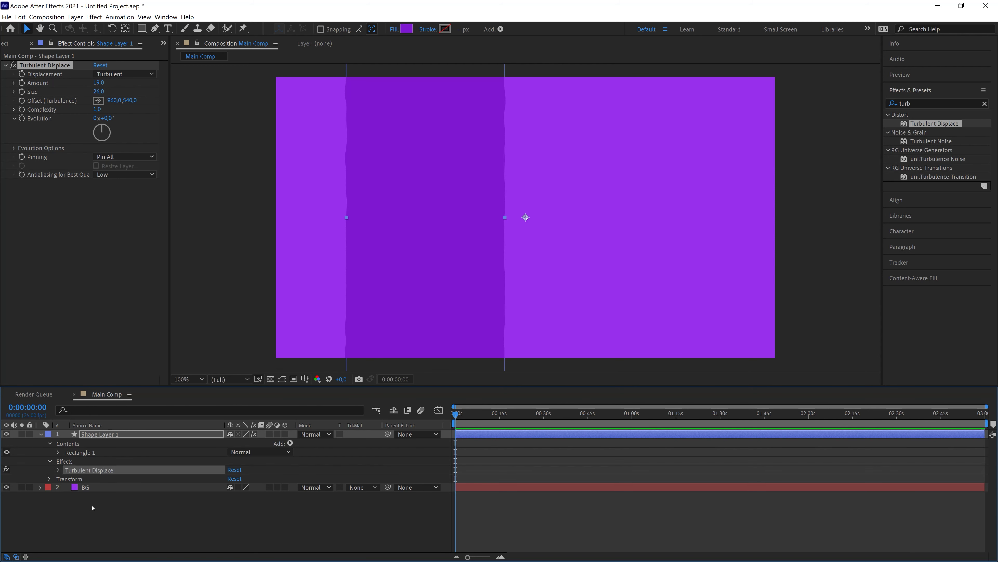
click(58, 469)
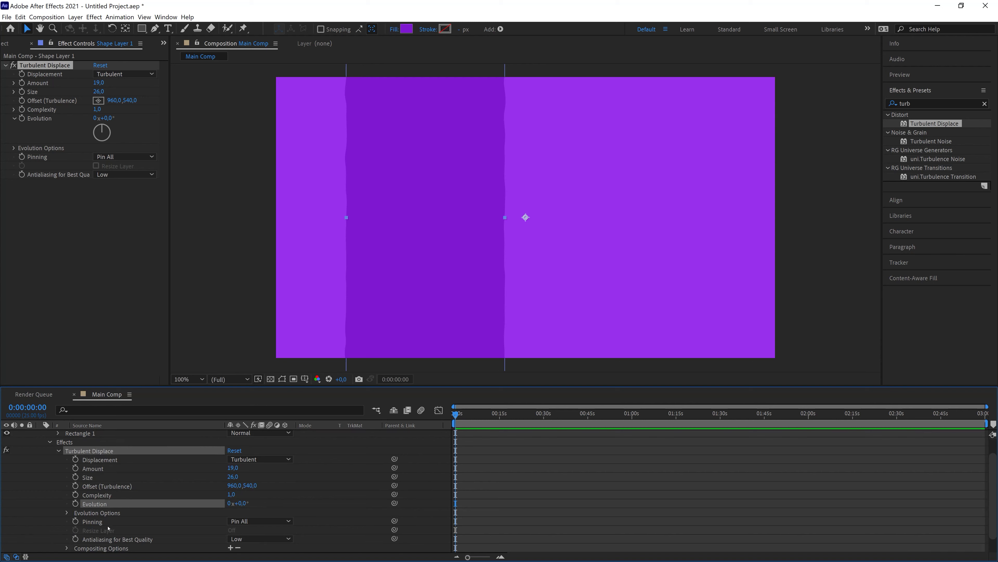
alt+click(76, 504)
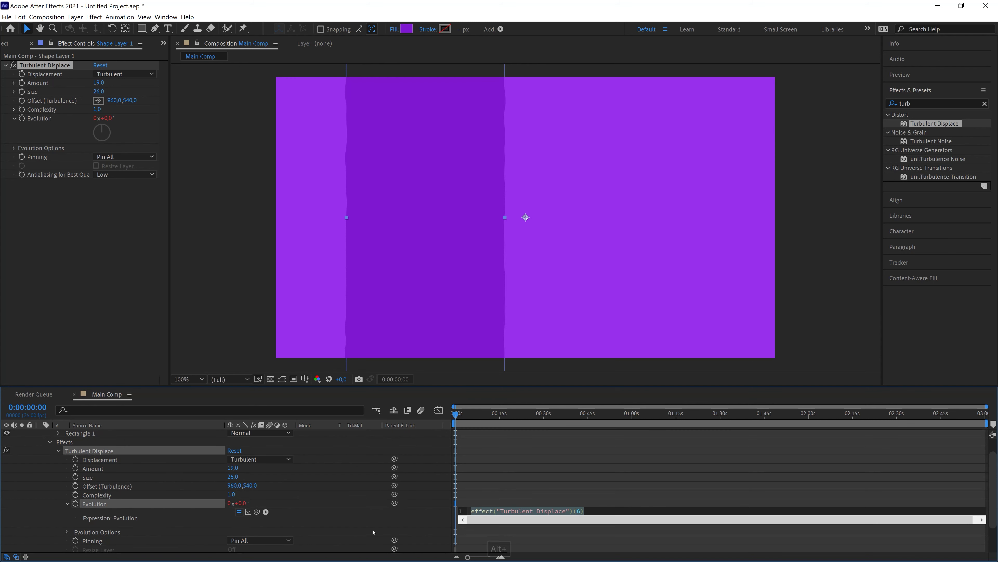
text(time*)
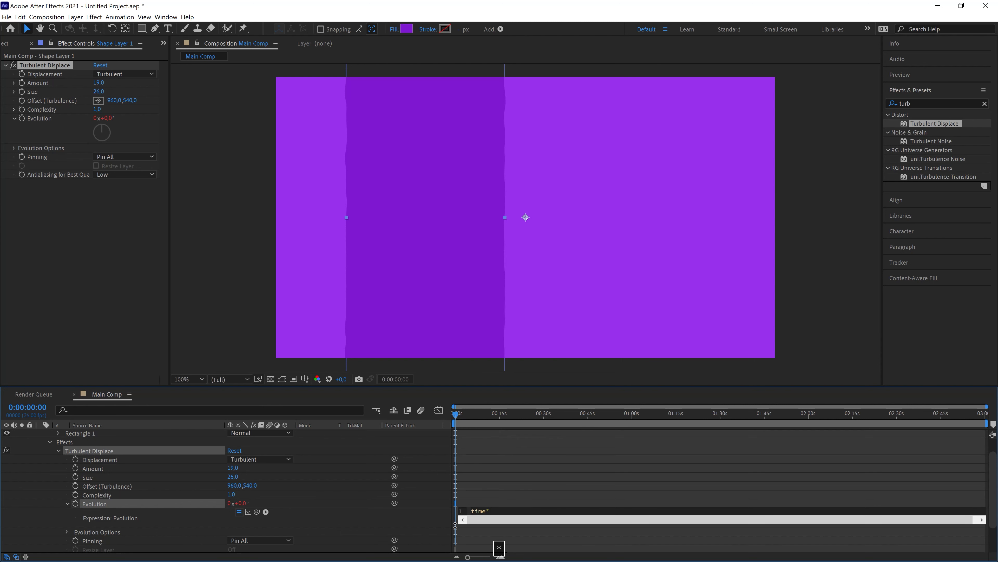
text(1000)
key(KP_Enter)
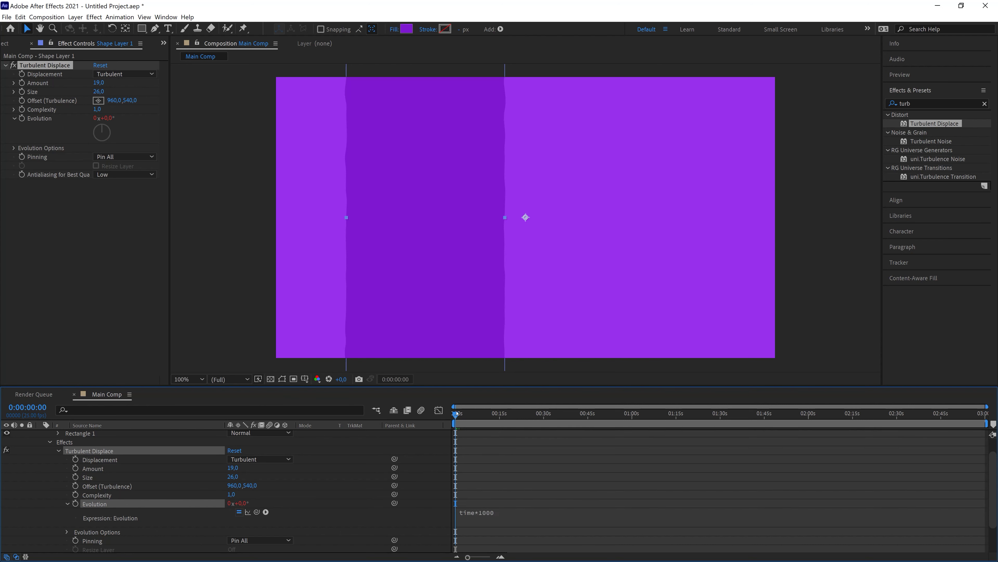
drag(457, 415, 463, 414)
key(space)
key(space)
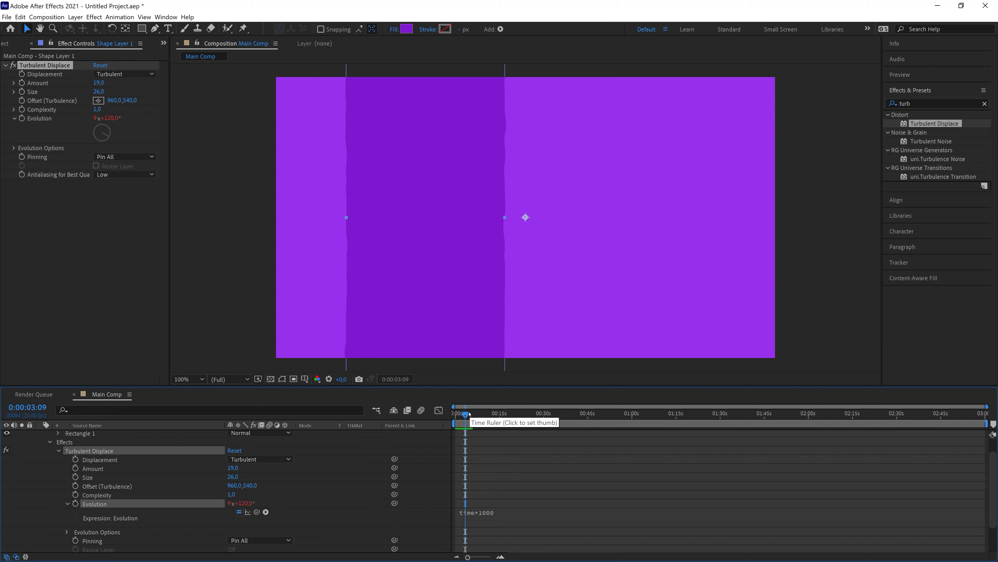
drag(466, 413, 553, 413)
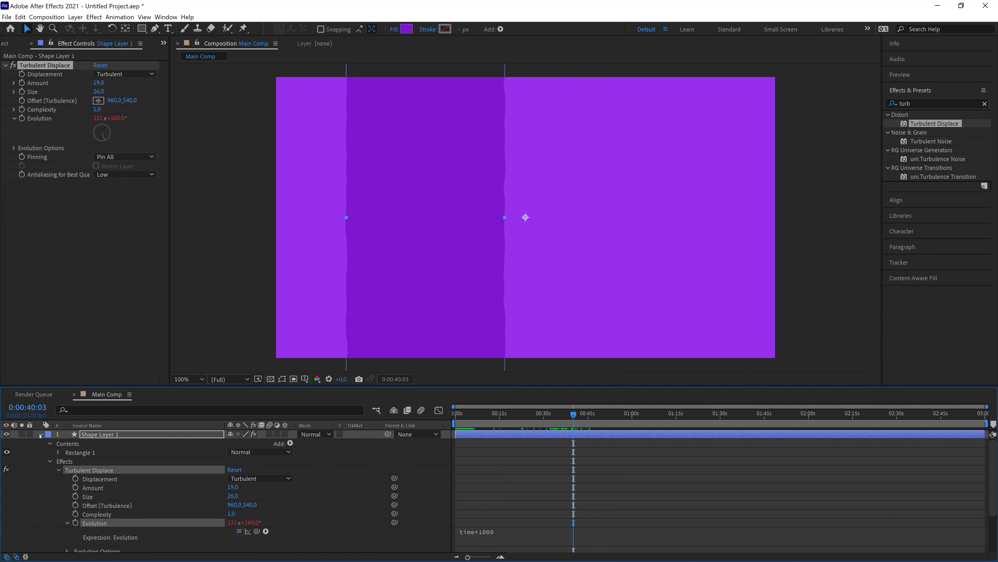
Duplicate the stripe layer, place the copy on the canvas's right half, make it slightly narrower, and shift the original stripe a little left.
click(40, 434)
click(89, 434)
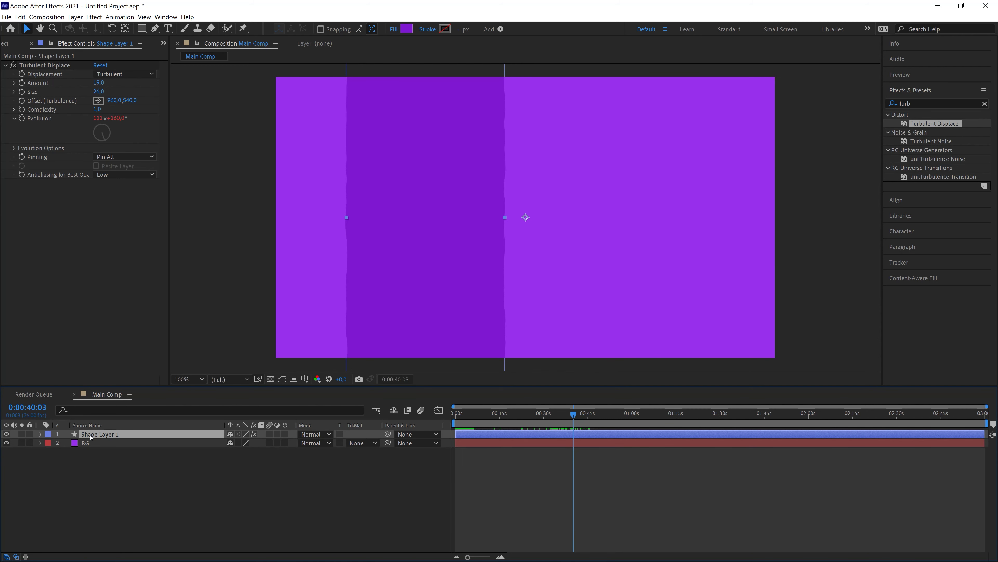
key(ctrl+d)
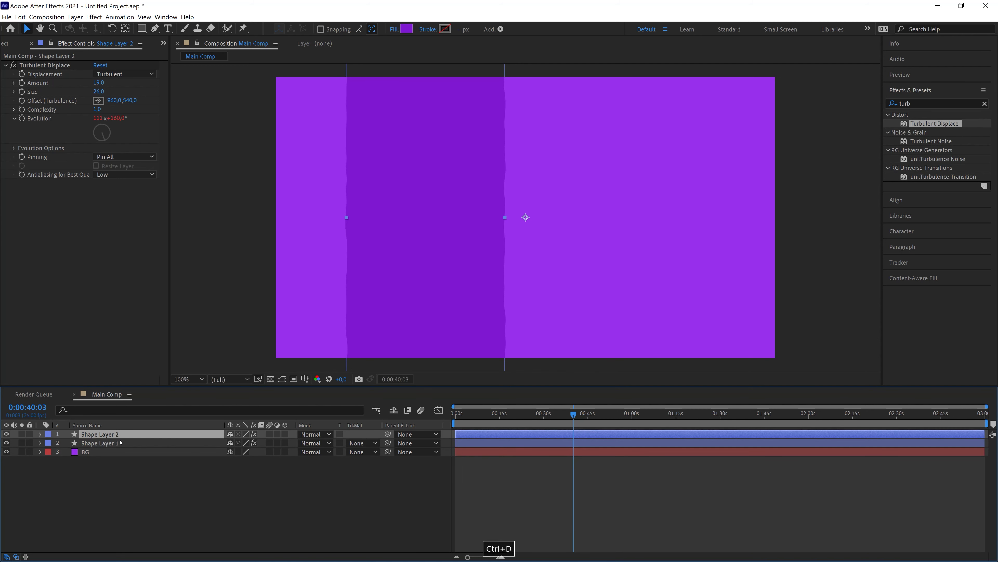
drag(411, 218, 632, 220)
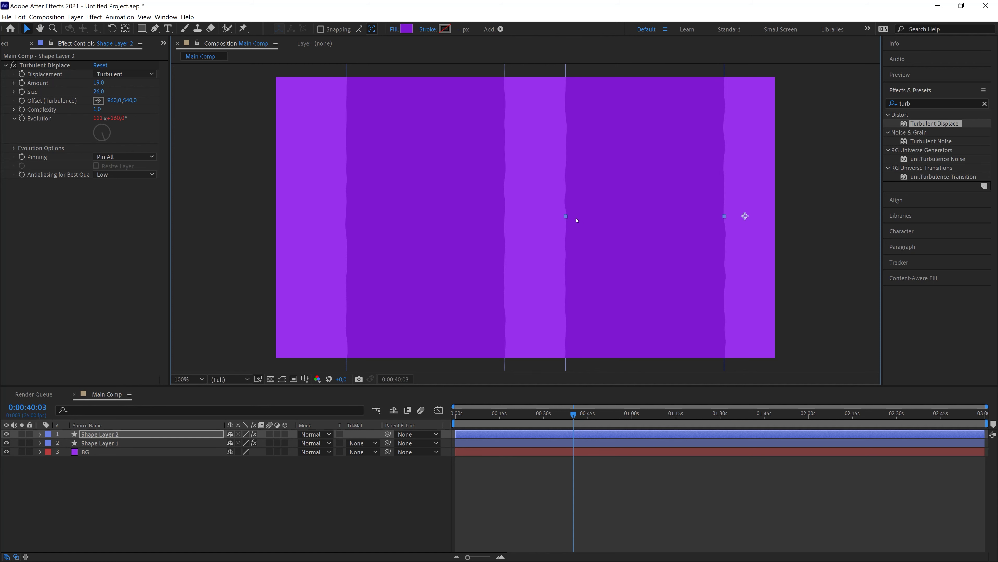
drag(566, 217, 574, 216)
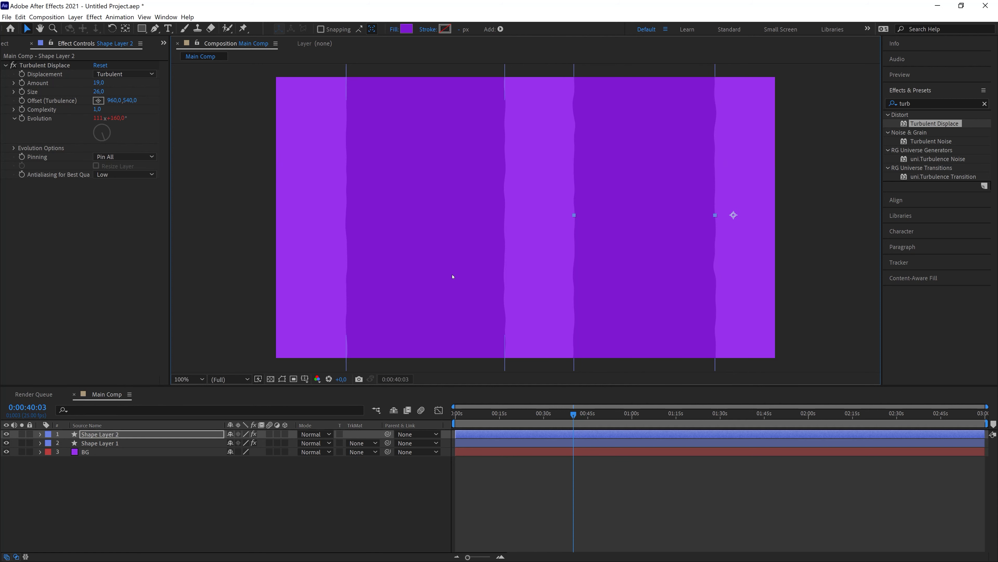
drag(452, 278, 431, 285)
click(679, 339)
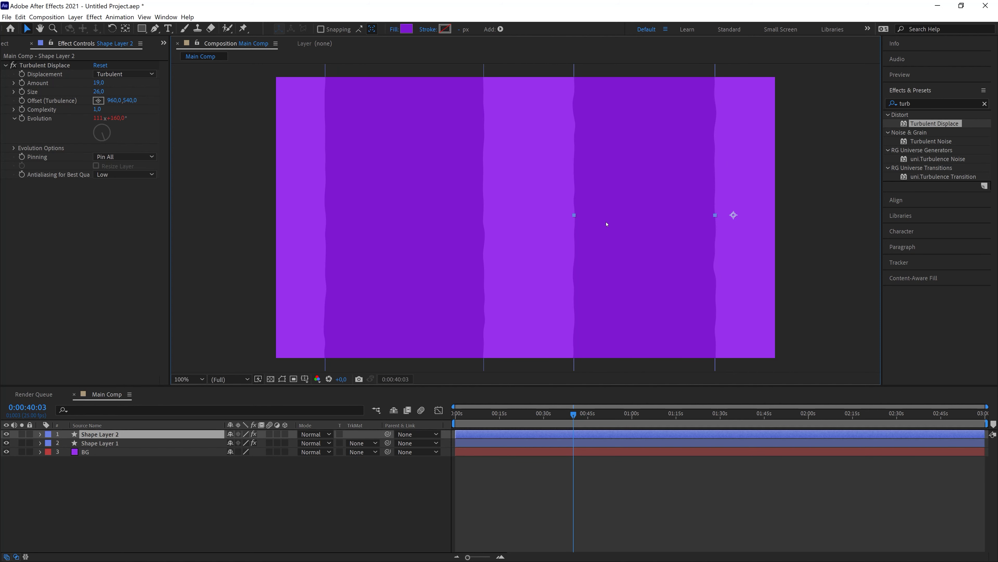
Trim the end of both shape layers to 0:00:30:14.
drag(513, 413, 546, 412)
shift+click(539, 440)
key(alt+bracketright)
Pre-compose the two shape layers as Shapes, moving all attributes into the new composition.
right_click(511, 437)
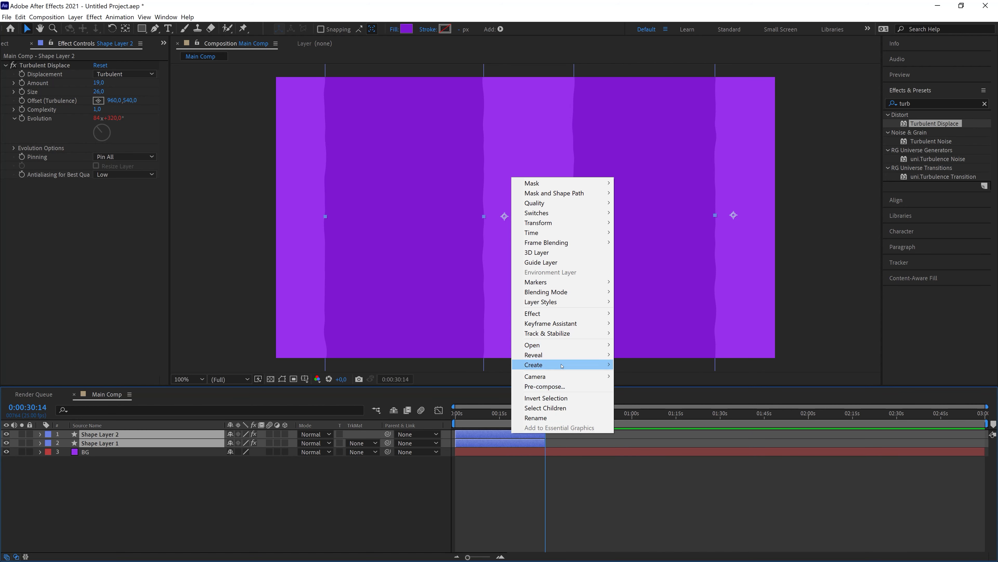
click(546, 387)
text(Shapes)
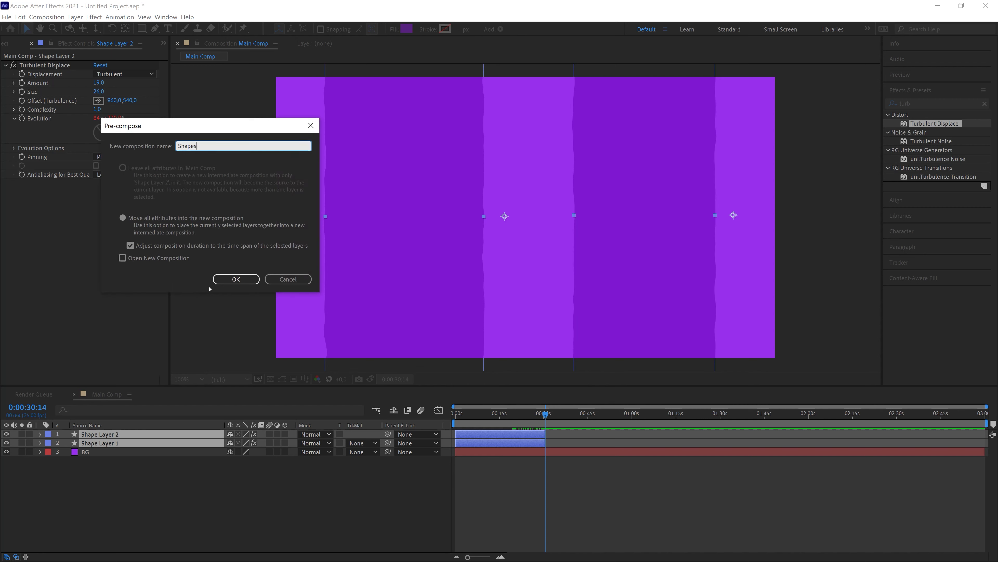
click(235, 278)
Enable time remapping on the Shapes layer and add the expression loopOut() to Time Remap.
right_click(168, 435)
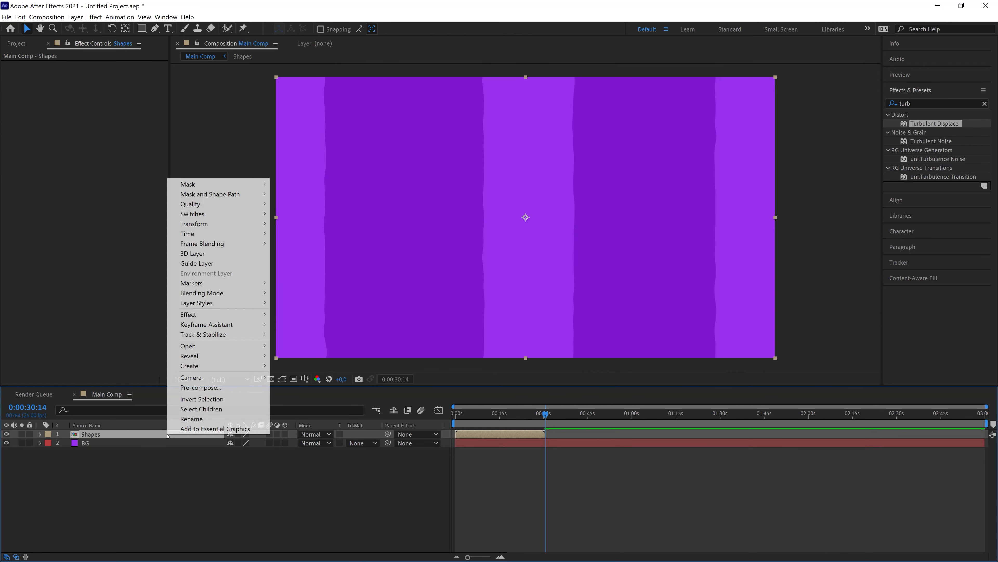
mouse_move(204, 234)
click(306, 233)
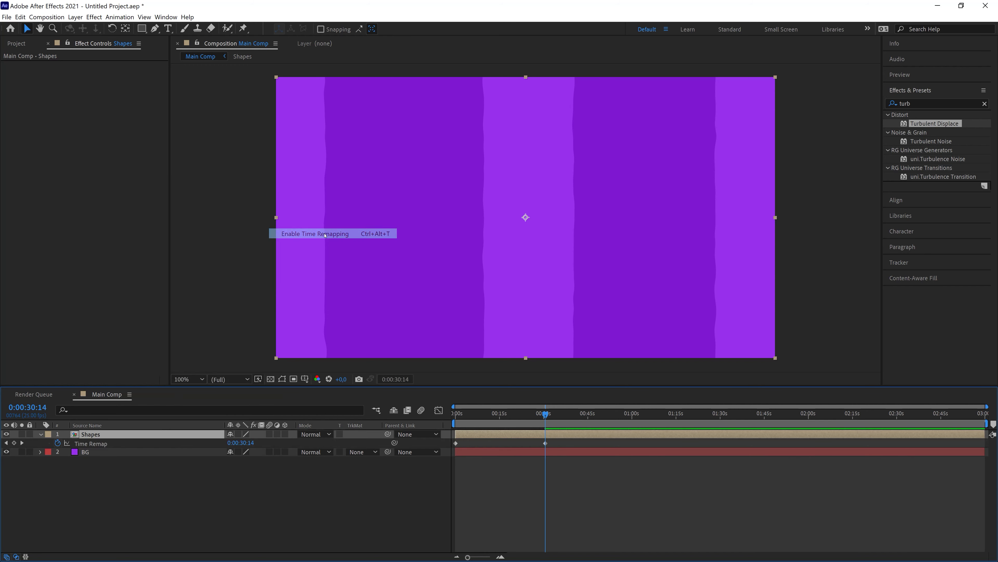
alt+click(58, 443)
text(loop)
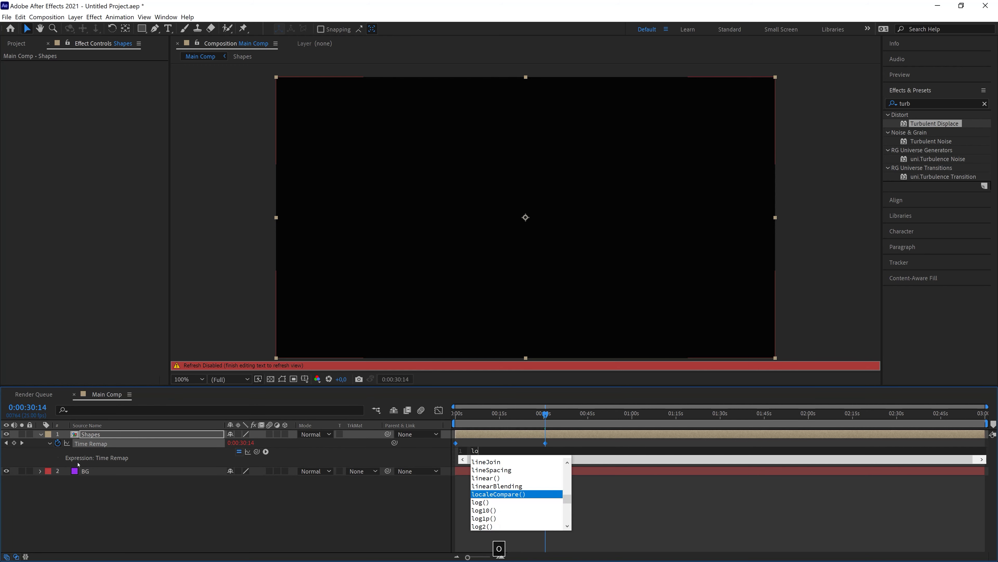
click(490, 481)
click(510, 523)
Add a Time Remap keyframe at 0:00:30:14 on the Shapes layer, delete the original end keyframe, and place the new one at 0:00:30:15.
key(=)
drag(546, 415, 680, 410)
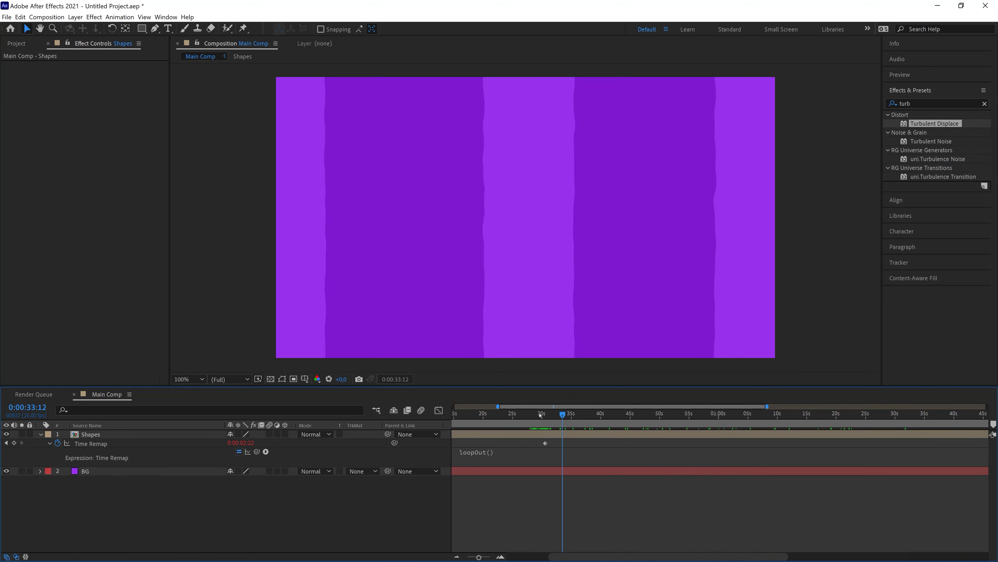
click(500, 556)
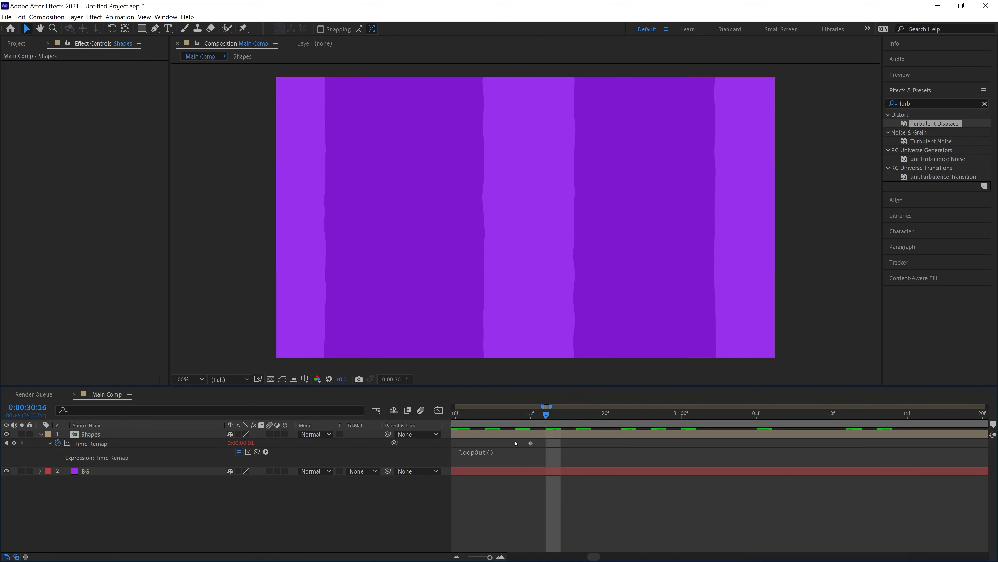
click(537, 426)
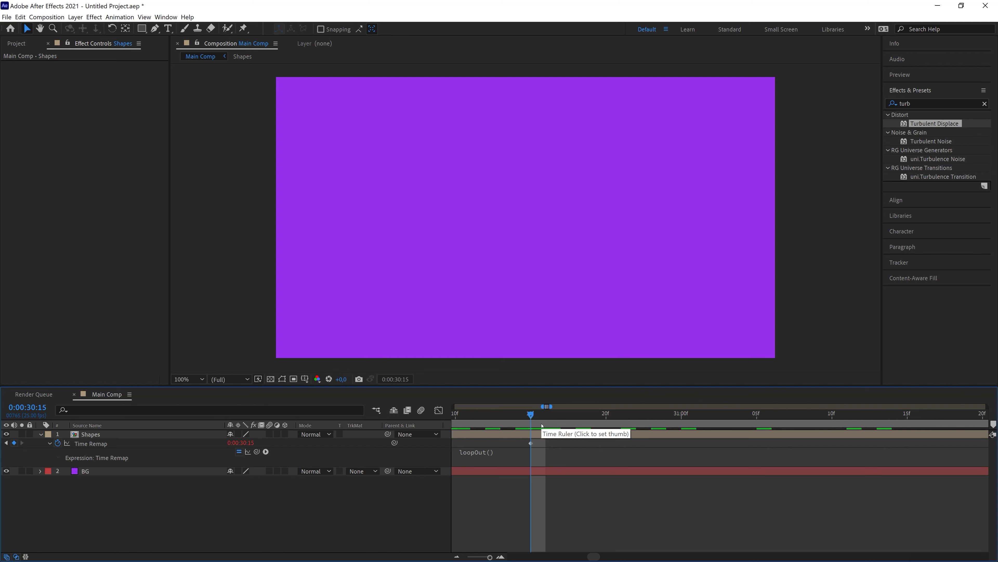
drag(533, 471, 720, 471)
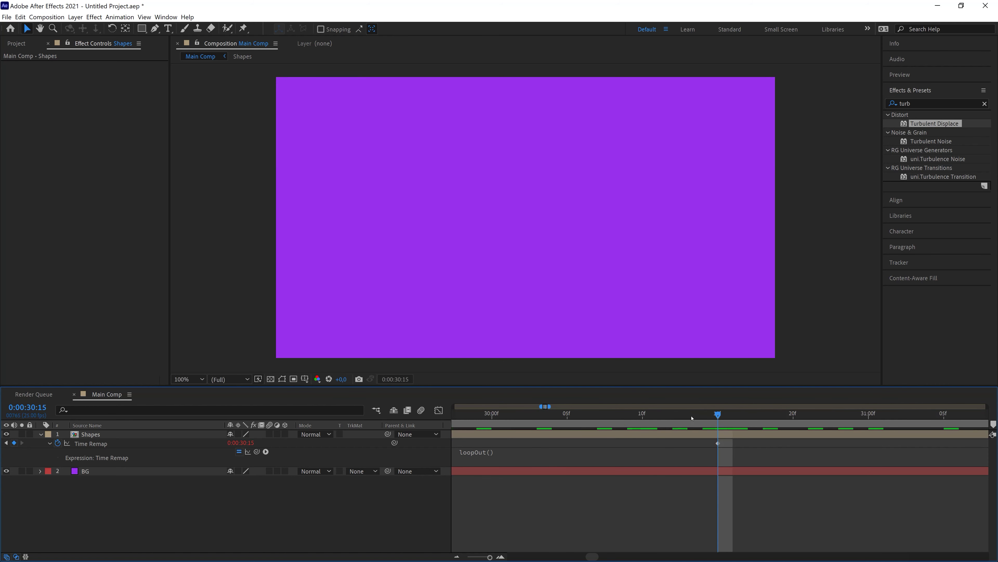
drag(717, 415, 702, 415)
click(14, 442)
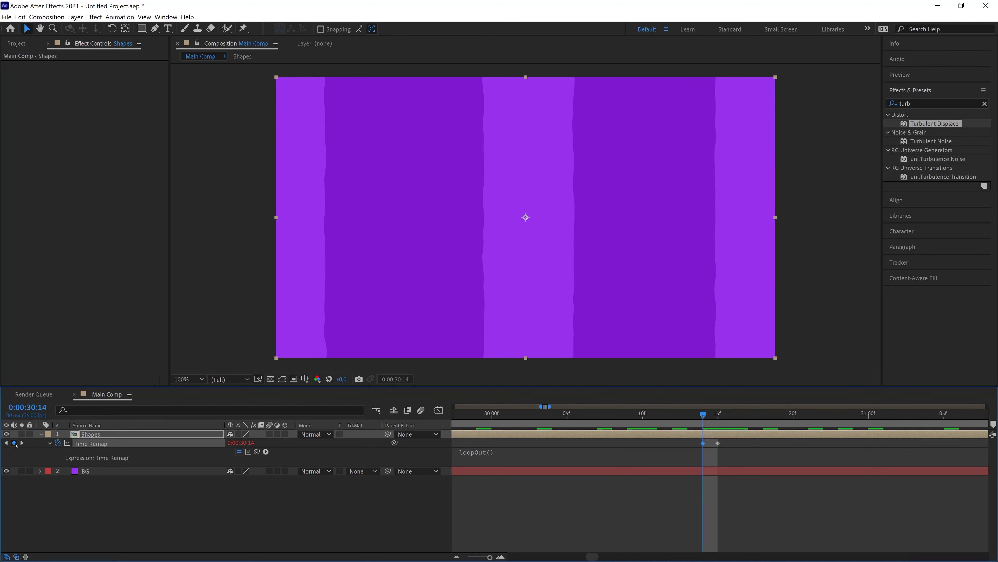
click(710, 446)
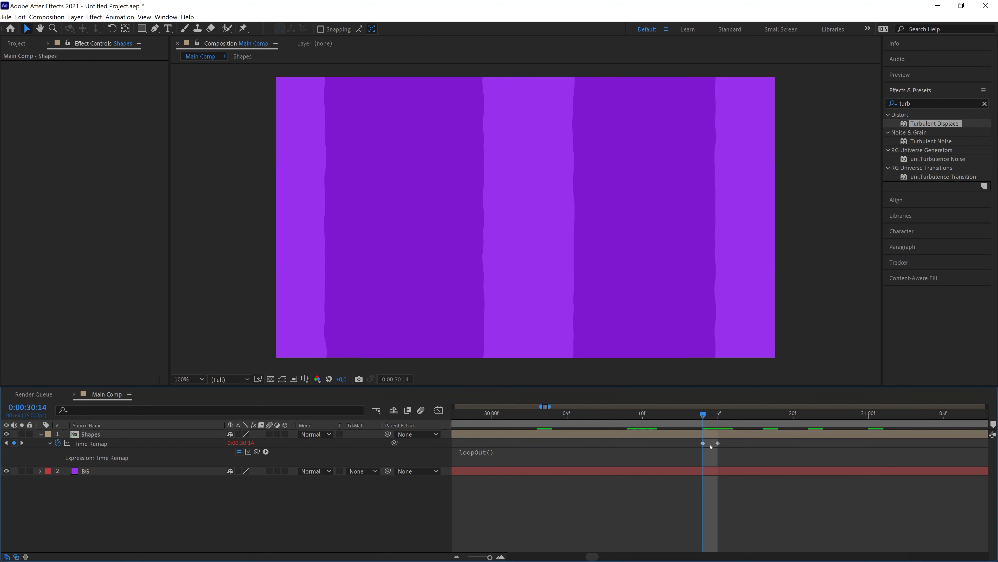
click(703, 444)
key(Delete)
drag(700, 420, 582, 419)
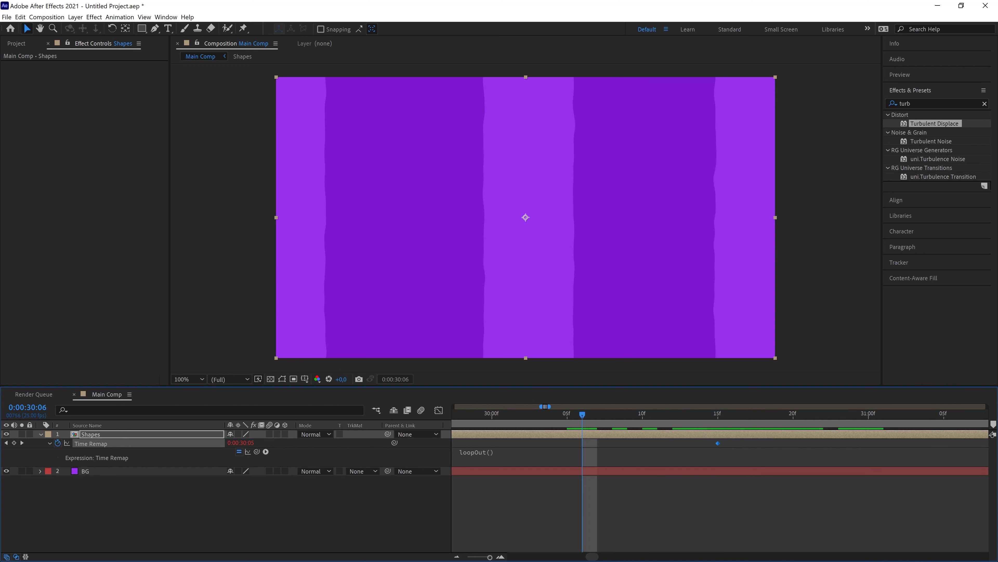
click(458, 557)
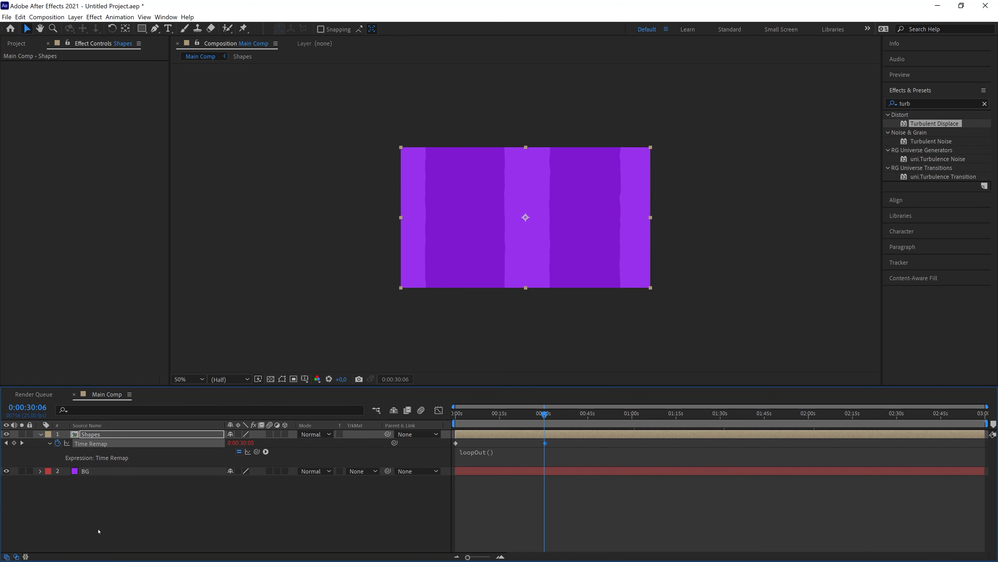
Pre-compose the Shapes and BG layers together as BG, moving all attributes into the new composition.
key(ctrl+a)
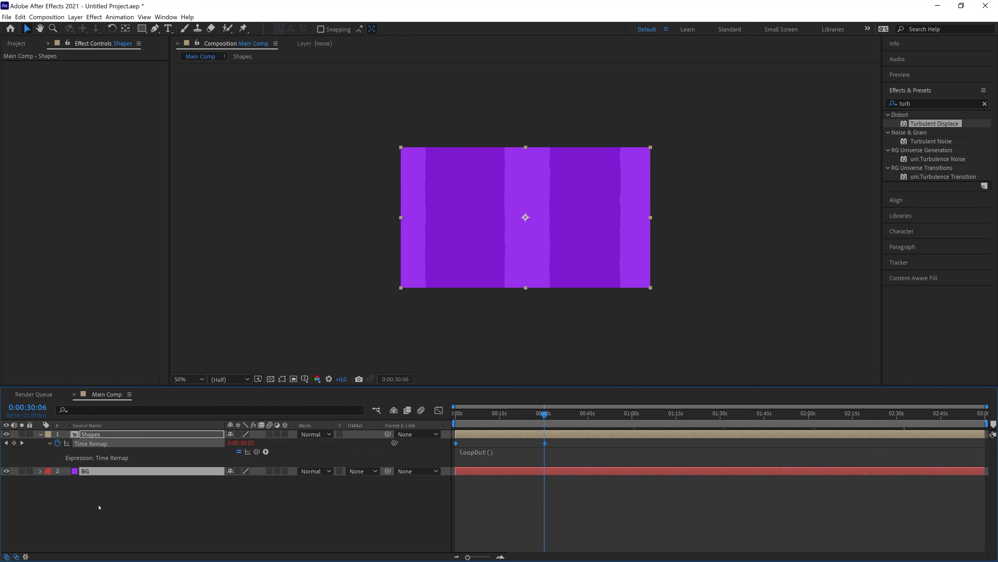
right_click(104, 439)
click(130, 386)
text(BG)
key(Return)
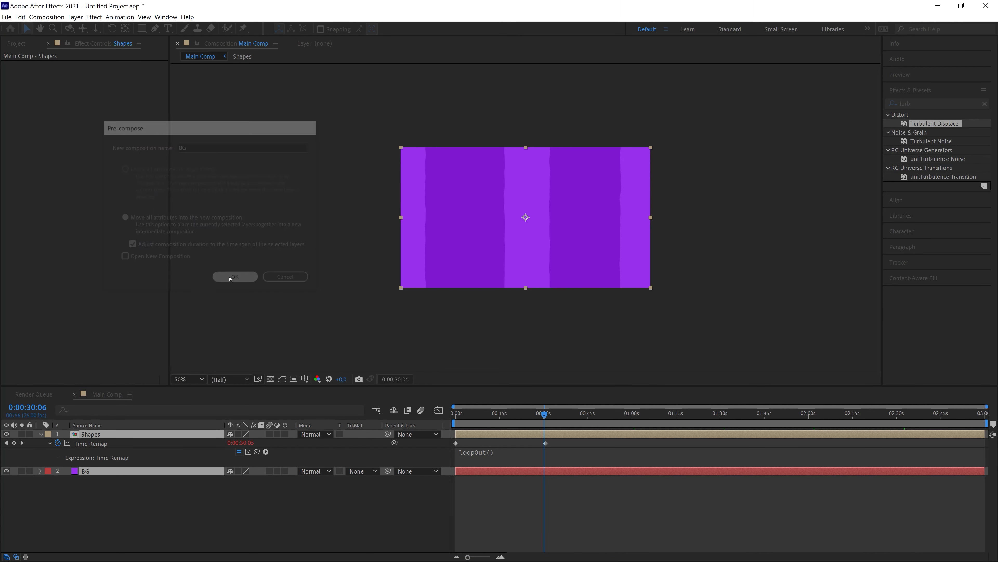
Create a new text layer in Main Comp reading Text.
right_click(115, 491)
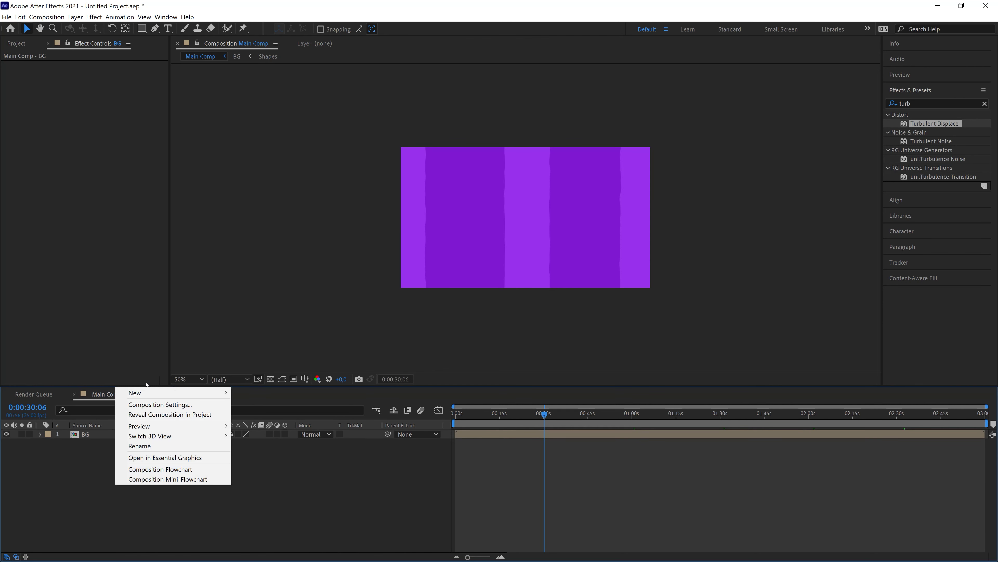
mouse_move(196, 392)
click(248, 404)
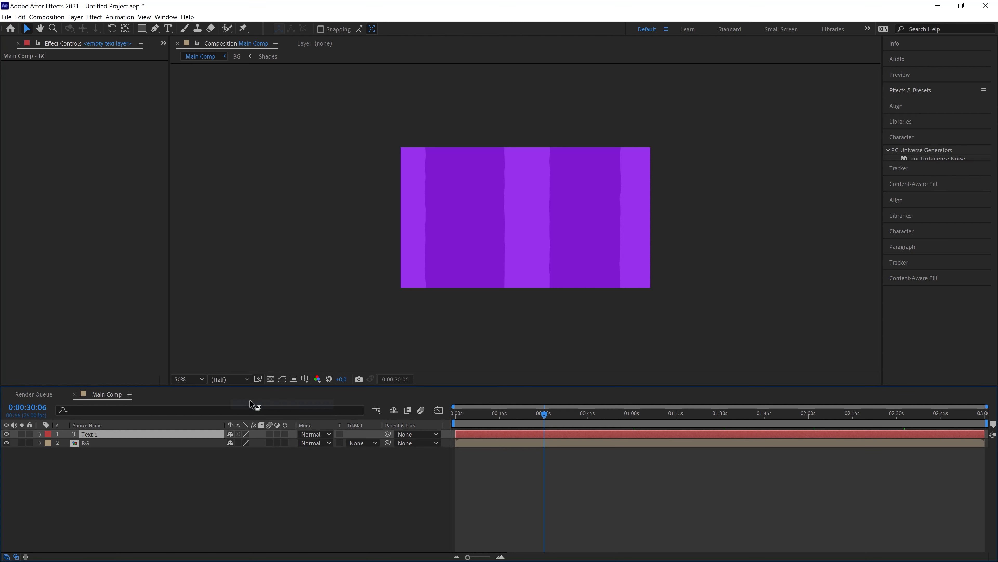
text(Text)
key(KP_Enter)
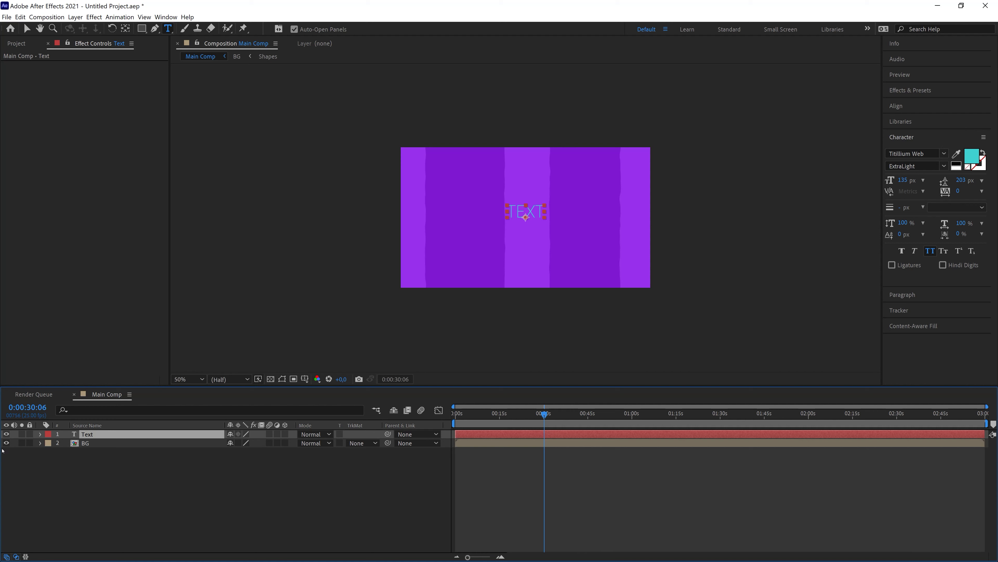
Set the text's font to Titan One Regular and its size to 218 px.
double_click(525, 213)
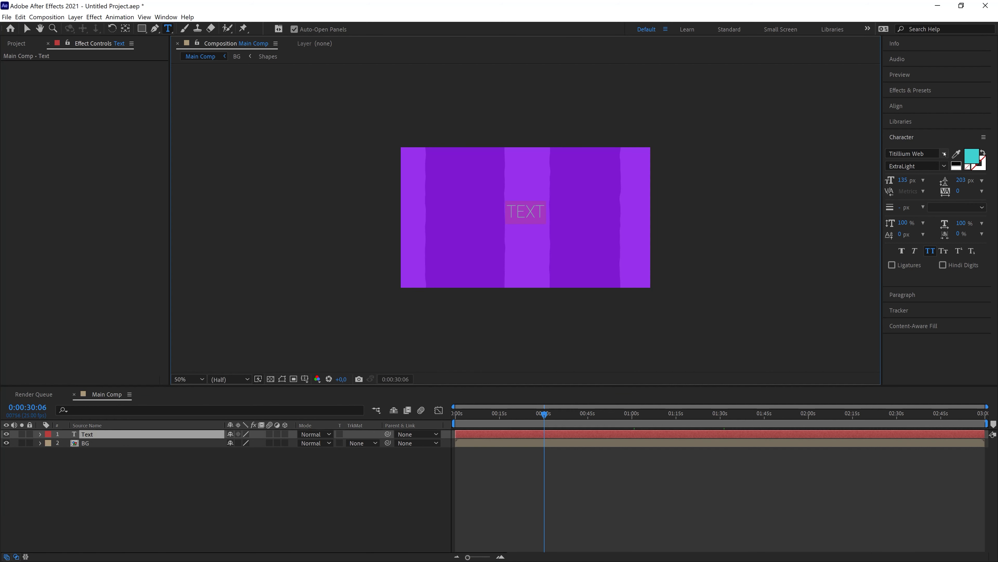
click(944, 154)
scroll(837, 213, up, 2)
click(826, 230)
click(89, 435)
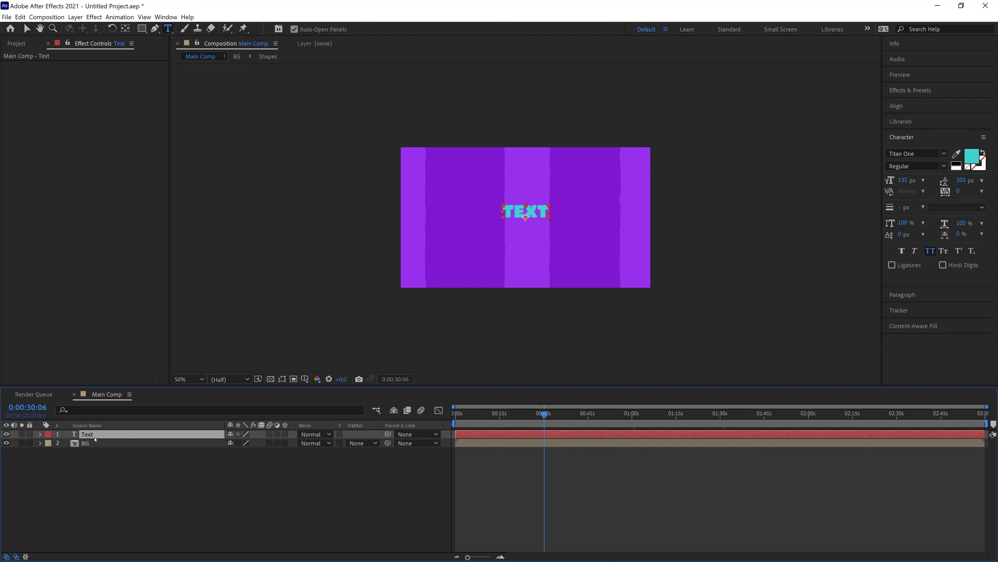
key(s)
drag(903, 180, 947, 181)
click(184, 432)
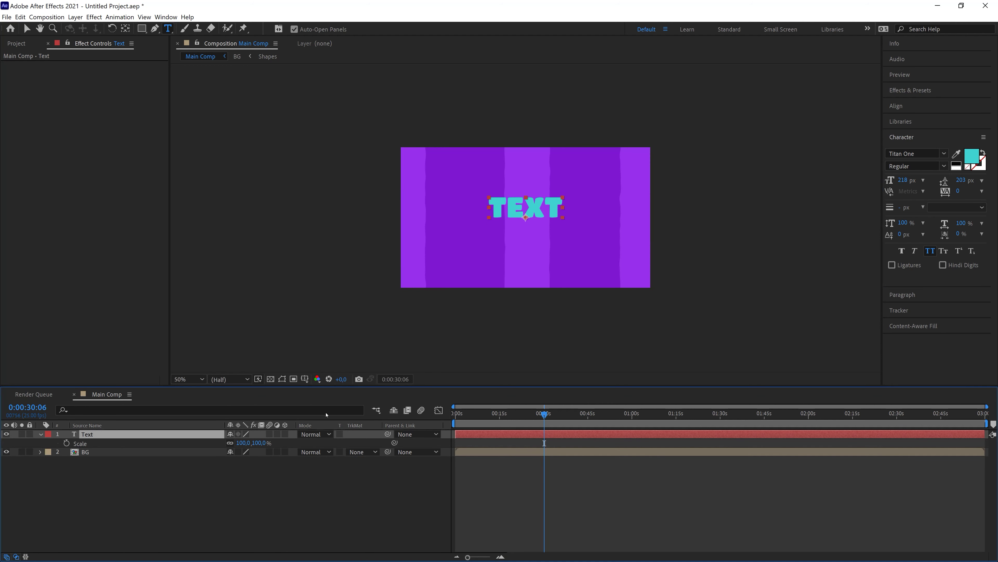
Centre the text vertically in the composition and make it a 3D layer.
click(896, 109)
click(963, 132)
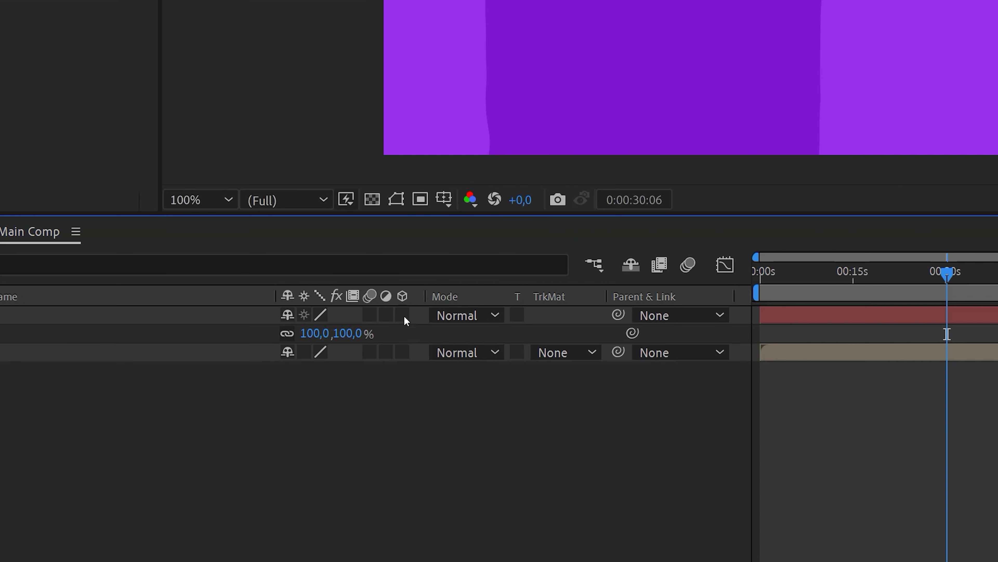
click(404, 316)
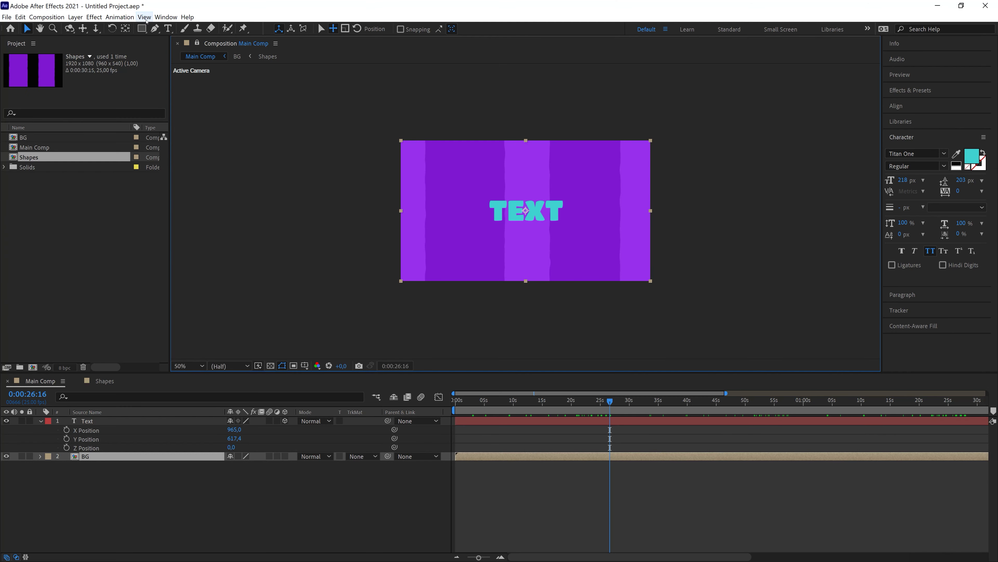
Inspect the flat 3D text from different angles in a temporary second viewer, orbiting Custom View 1, and close that viewer.
click(144, 17)
click(166, 28)
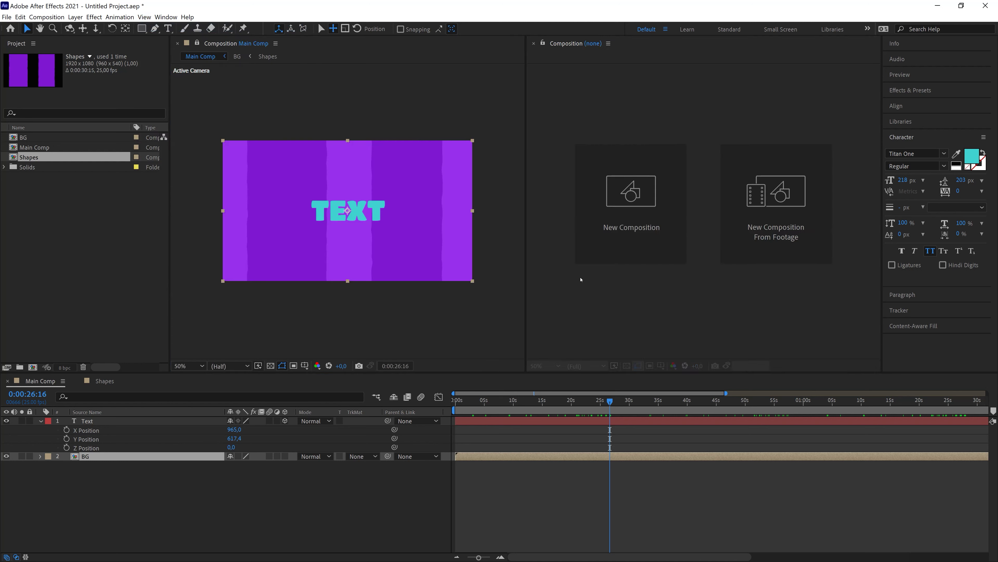
key(c)
drag(686, 242, 696, 223)
scroll(696, 223, up, 7)
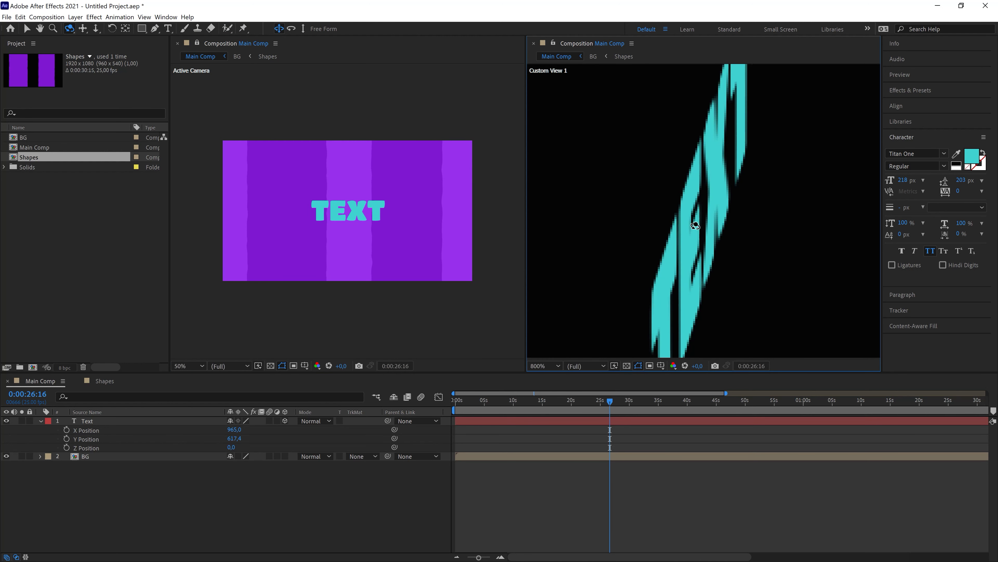
drag(728, 210, 730, 210)
click(575, 365)
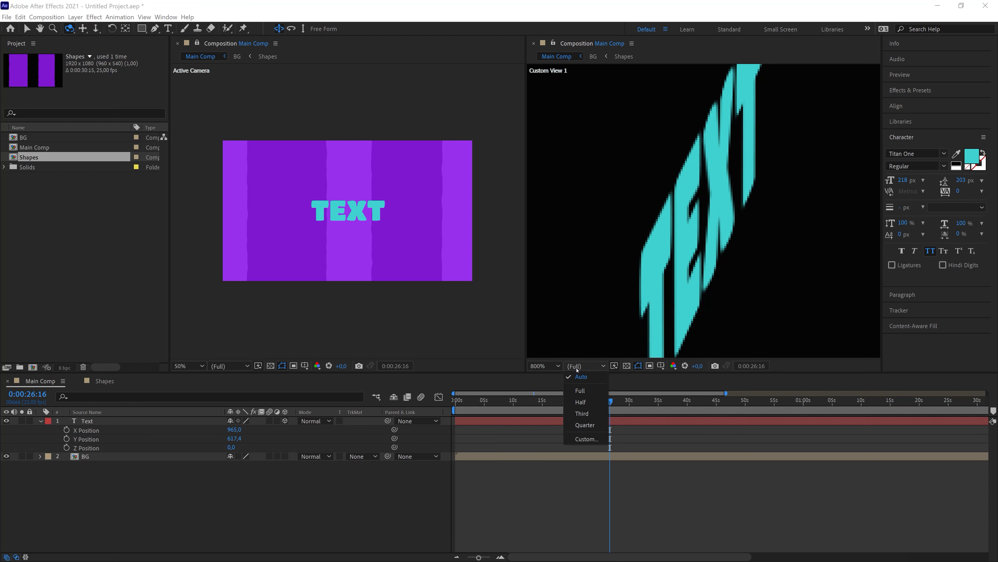
click(575, 365)
scroll(621, 268, down, 2)
drag(620, 268, 711, 239)
key(ctrl+w)
Change Main Comp's 3D renderer to CINEMA 4D in the composition settings.
right_click(113, 510)
click(162, 425)
click(141, 101)
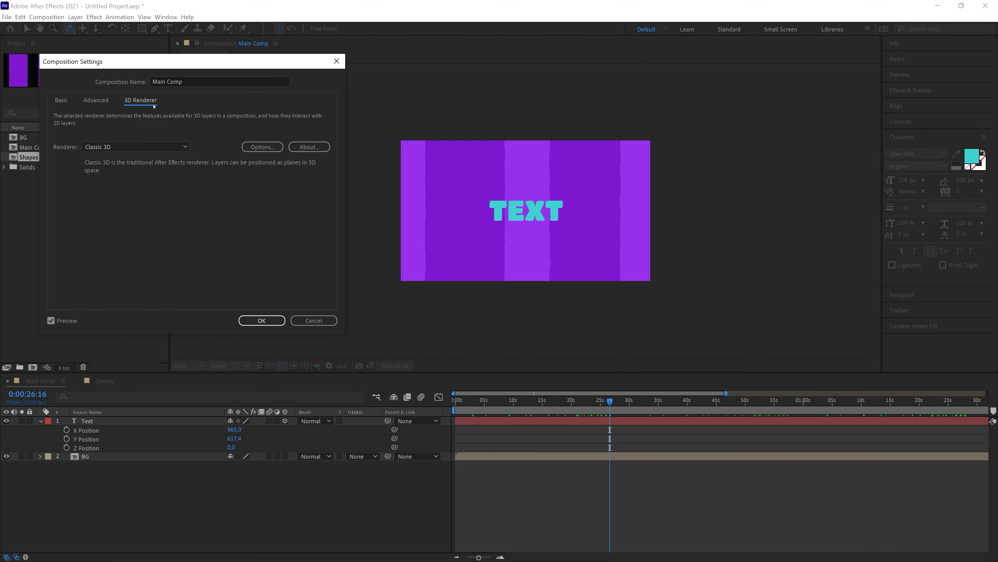
click(115, 146)
click(108, 169)
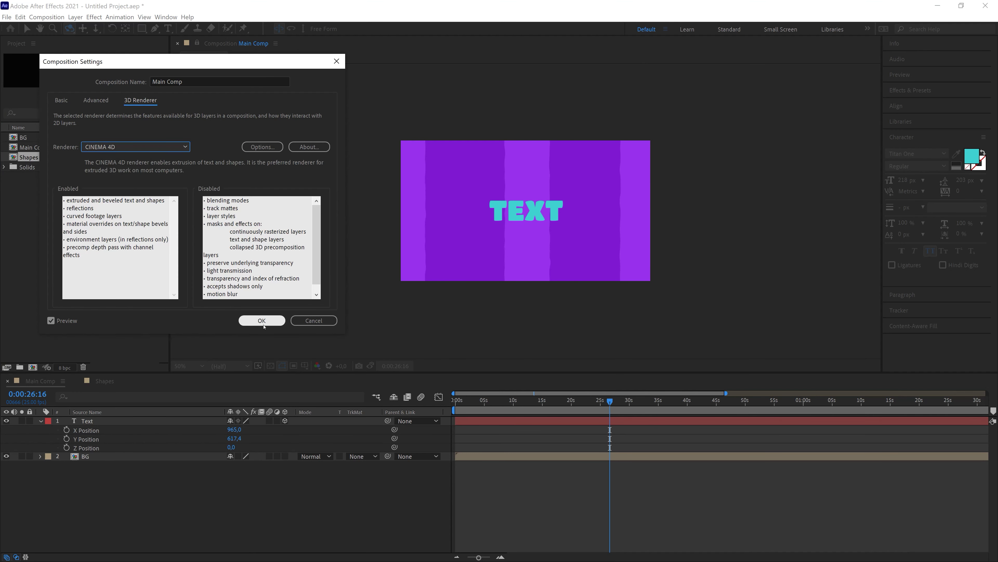
click(261, 320)
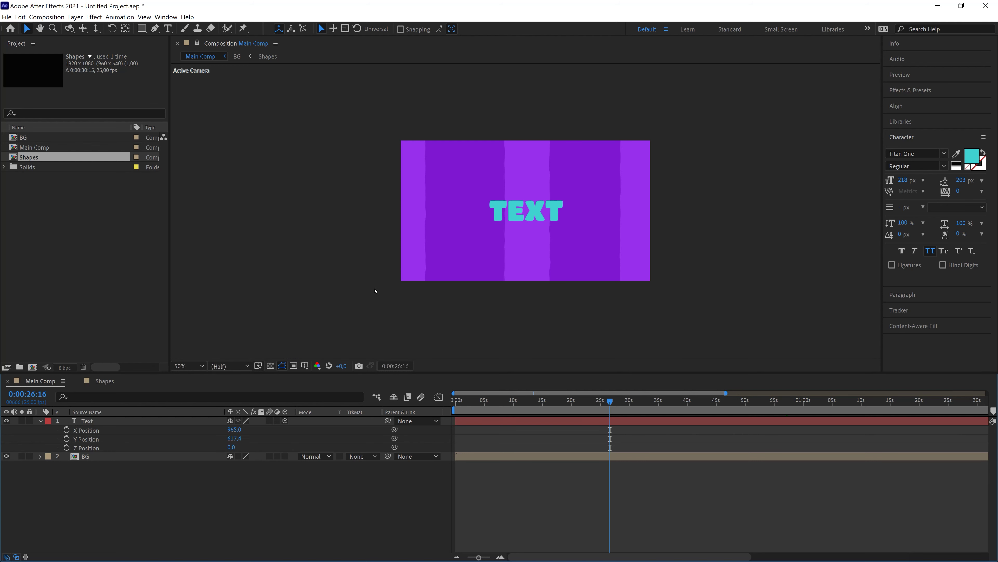
Open a second viewer beside the composition and orbit Custom View 1 to show the selected Text layer from the side.
click(145, 18)
click(157, 27)
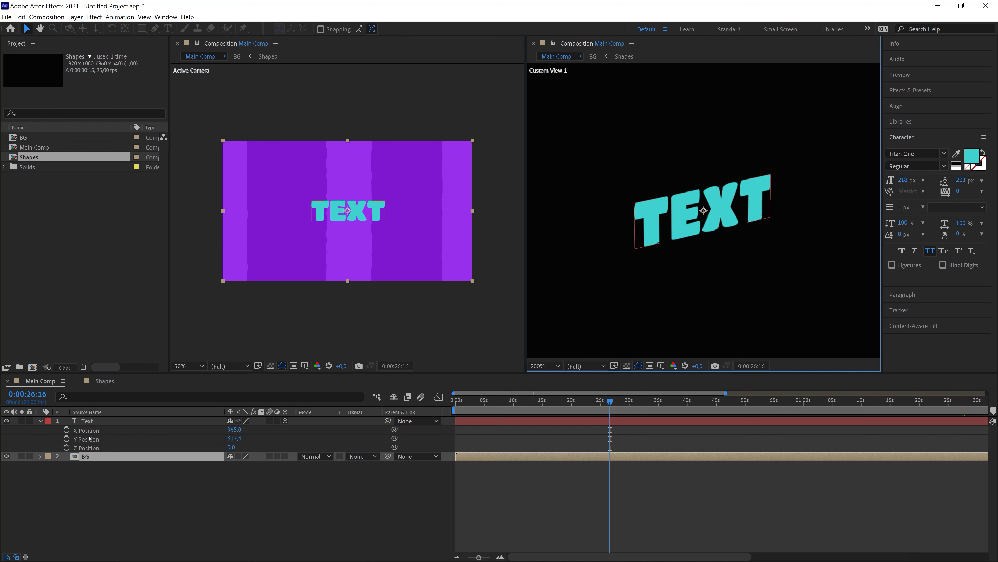
click(87, 421)
key(c)
drag(730, 236, 610, 252)
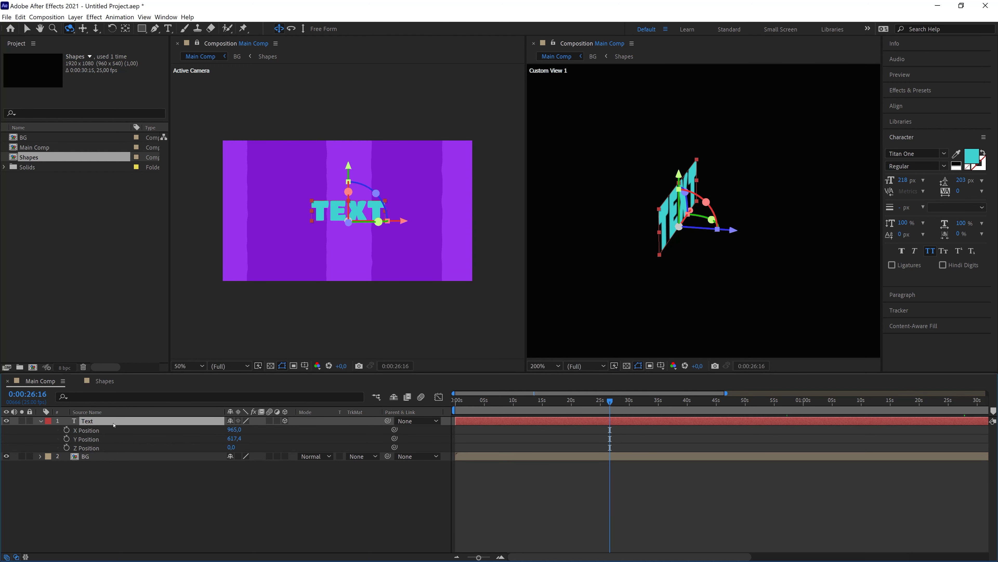
Set the Text layer's Extrusion Depth to 48 in its Geometry Options.
click(41, 421)
click(40, 420)
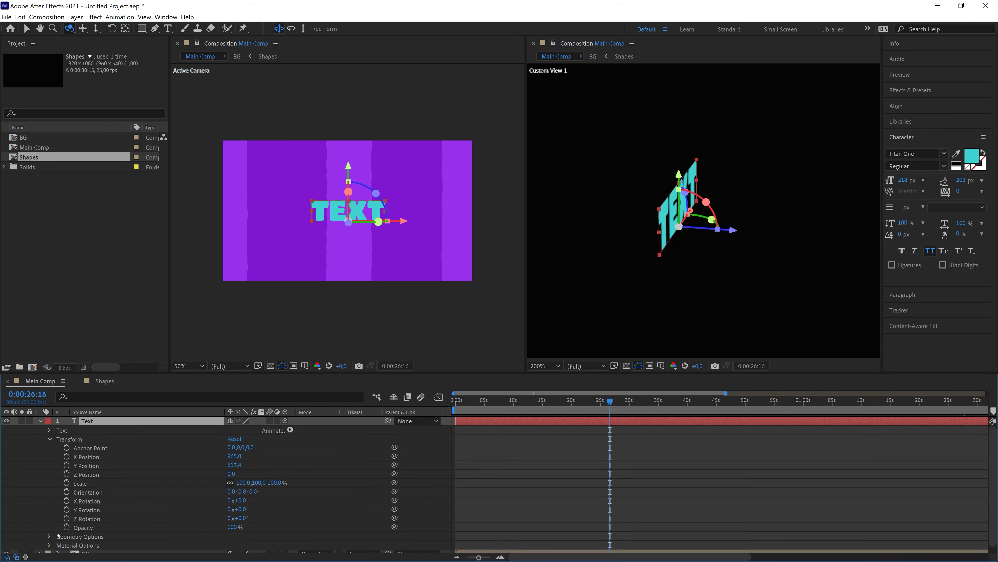
scroll(61, 530, down, 2)
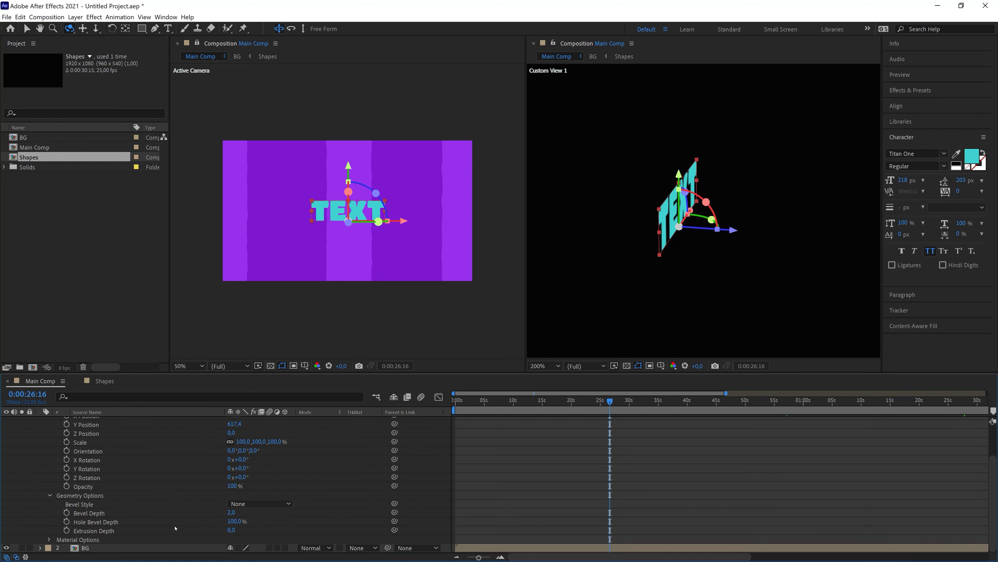
drag(231, 531, 499, 548)
scroll(626, 174, up, 1)
key(v)
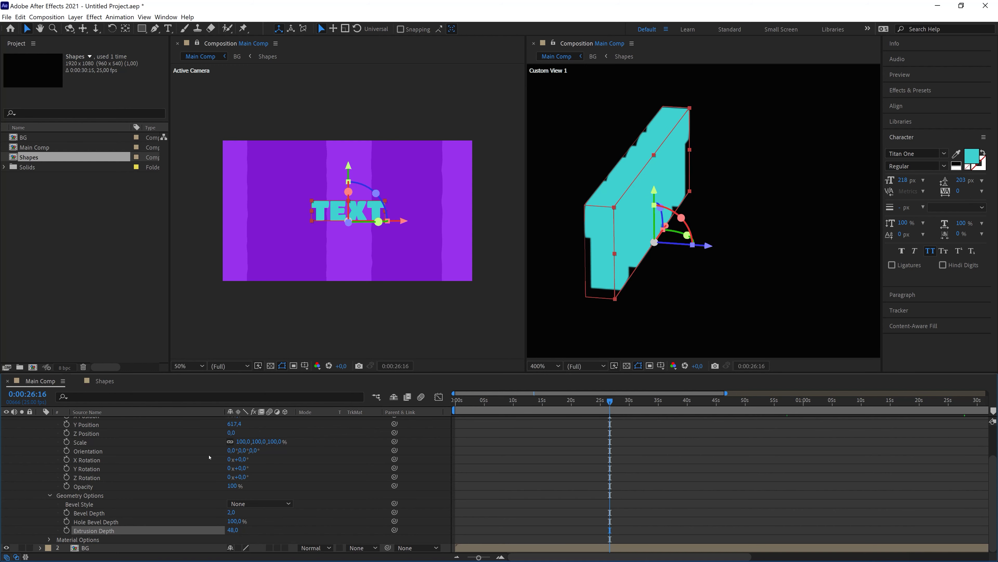
Add a text animator for the RGB side colour to the Text layer.
scroll(303, 476, up, 2)
click(290, 430)
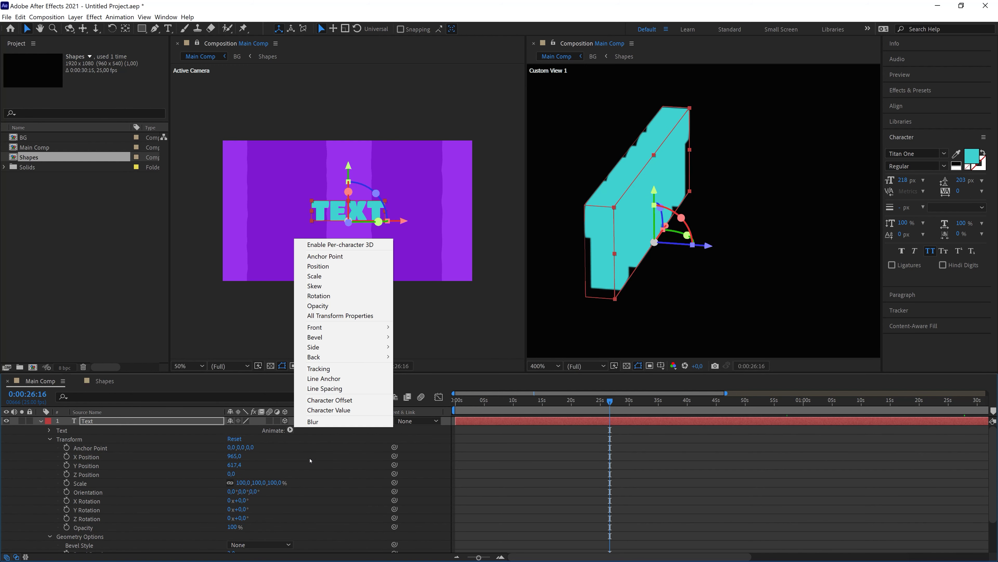
mouse_move(373, 346)
mouse_move(452, 347)
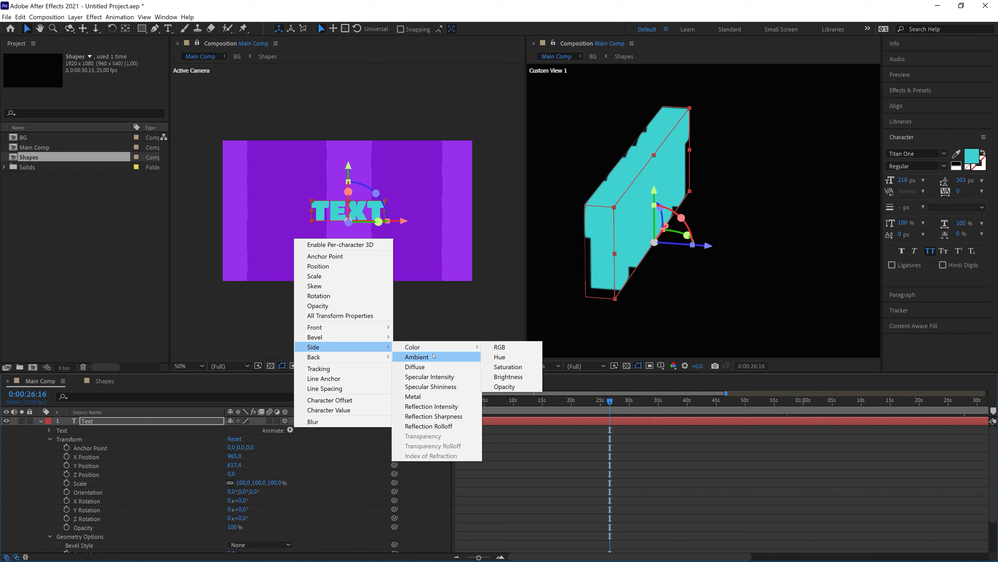
click(499, 347)
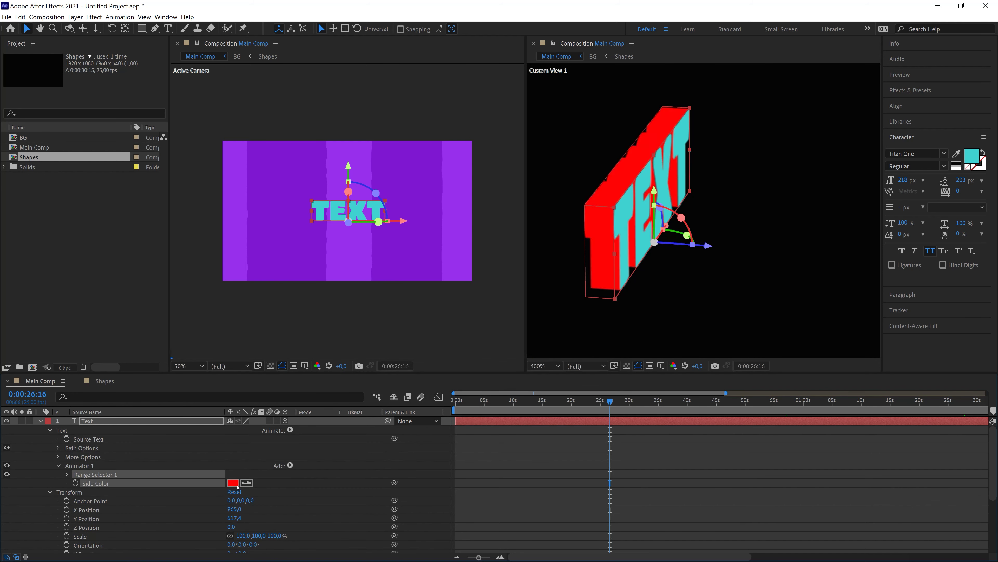
Reduce the Text layer's Extrusion Depth to 33.
scroll(154, 534, down, 5)
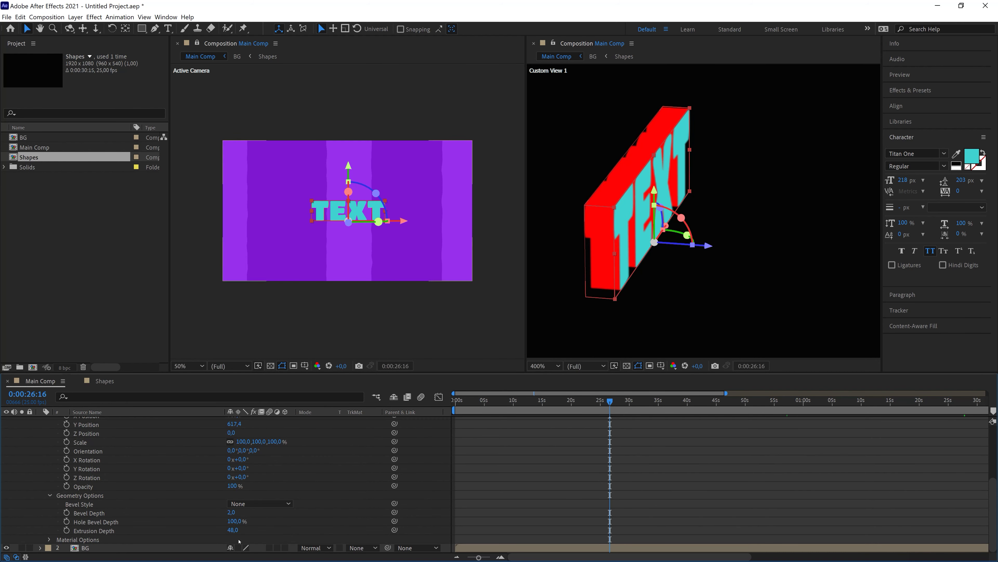
click(236, 530)
mouse_move(236, 529)
mouse_down()
mouse_move(246, 530)
mouse_move(225, 529)
mouse_up()
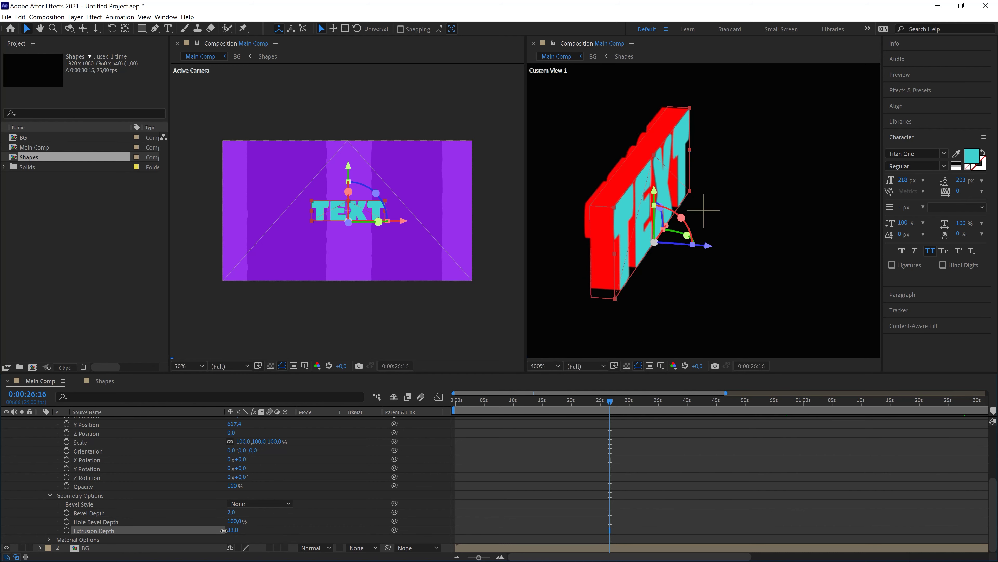
Set the Text layer's Side Color to a dark teal by sampling the turquoise text face and darkening that colour.
key(1)
drag(723, 321, 640, 307)
scroll(239, 508, up, 4)
click(233, 483)
click(306, 171)
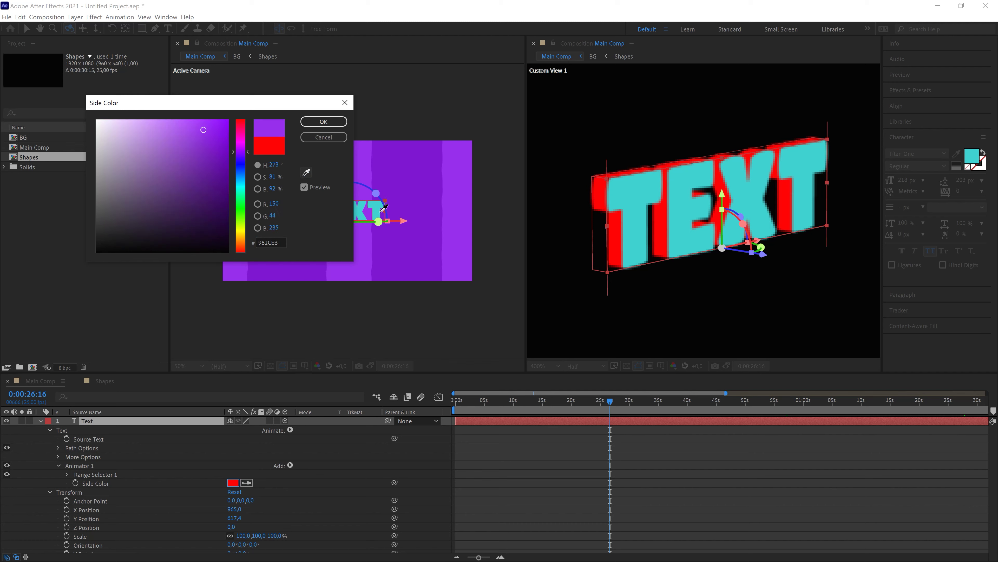
click(378, 202)
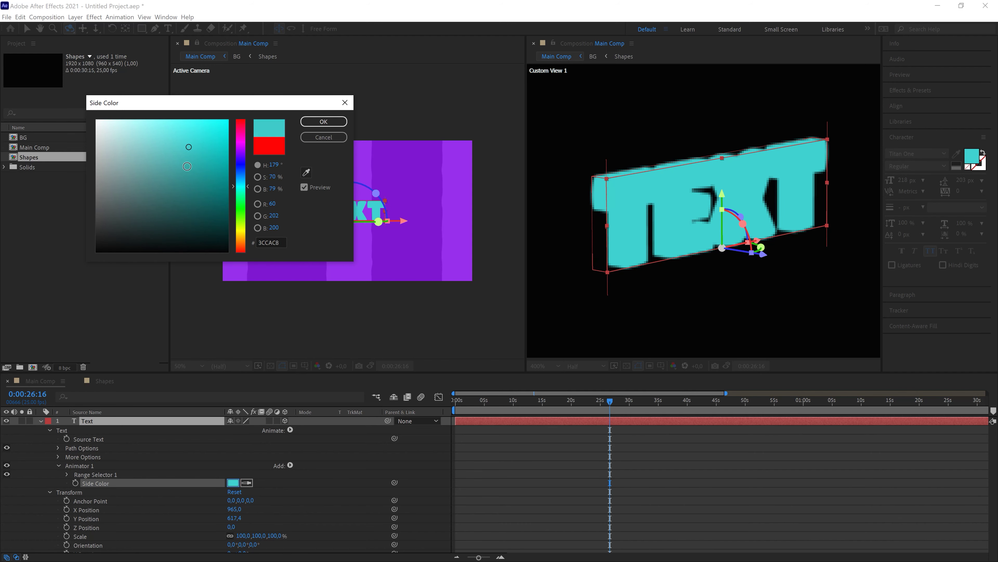
click(190, 199)
click(324, 122)
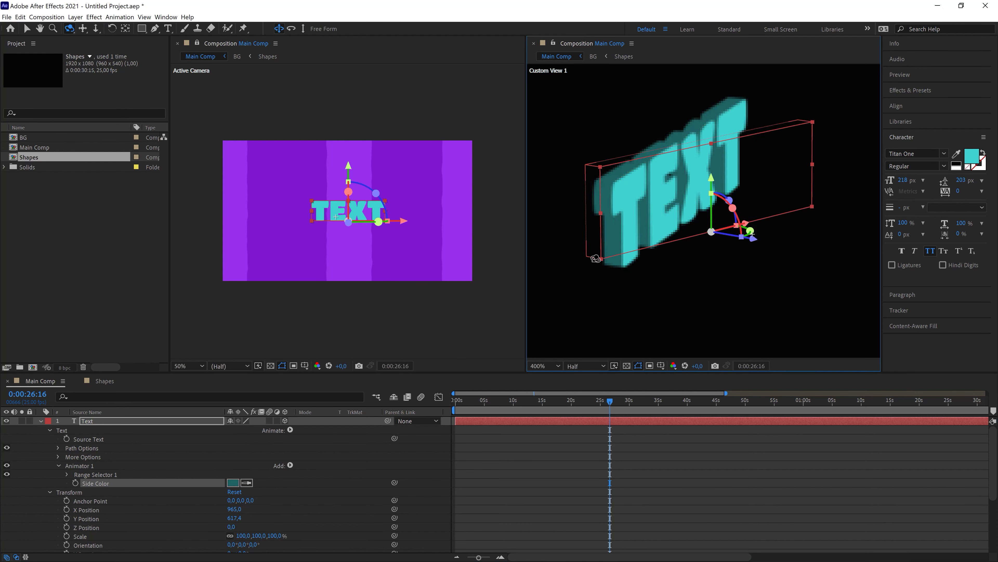
Close the second viewer showing Custom View 1 and return to the Selection tool in the Active Camera view.
click(596, 258)
click(534, 43)
key(v)
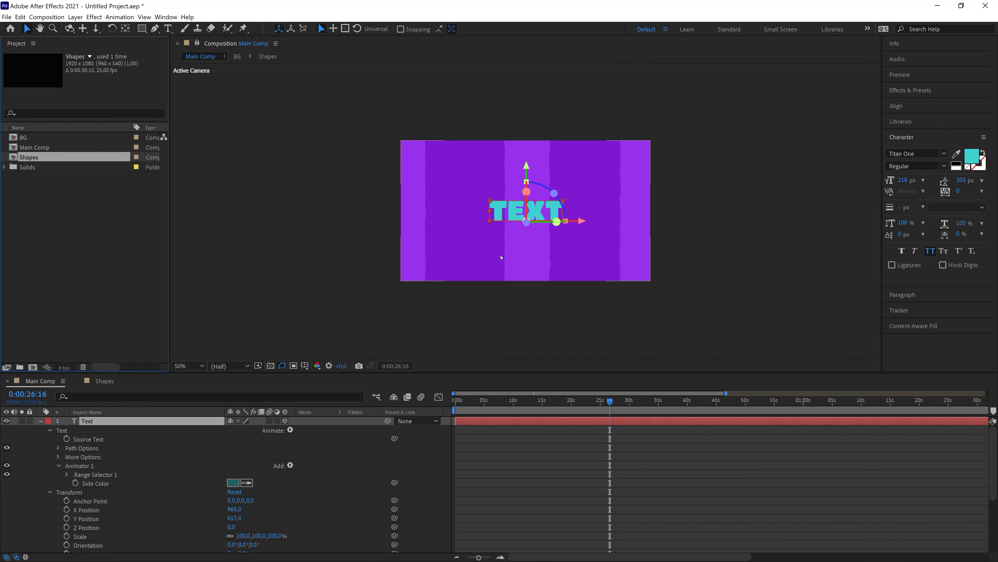
scroll(496, 155, up, 2)
scroll(496, 155, down, 1)
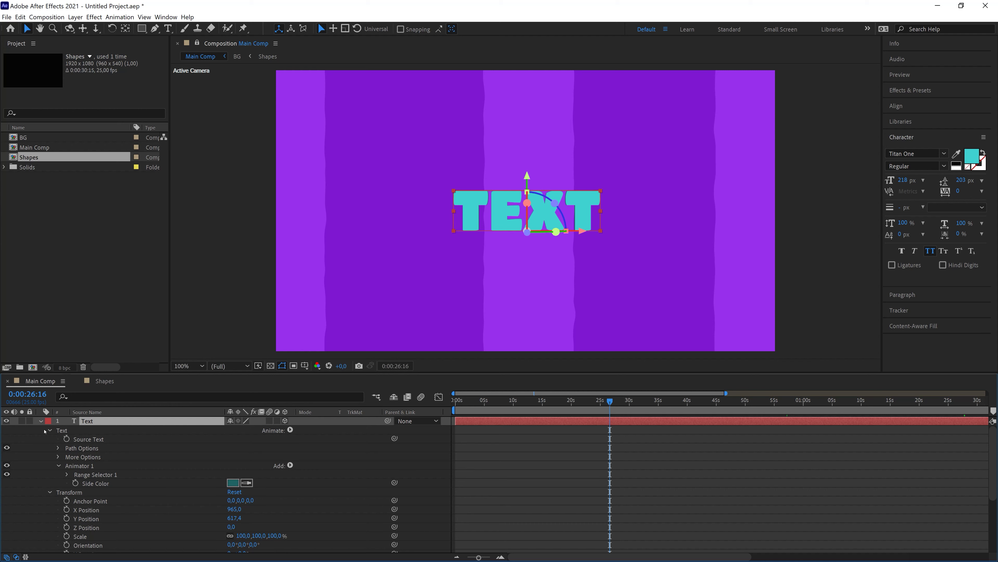
Separate the Text layer's Position dimensions and add the expression wiggle(2,15) to Y Position.
key(p)
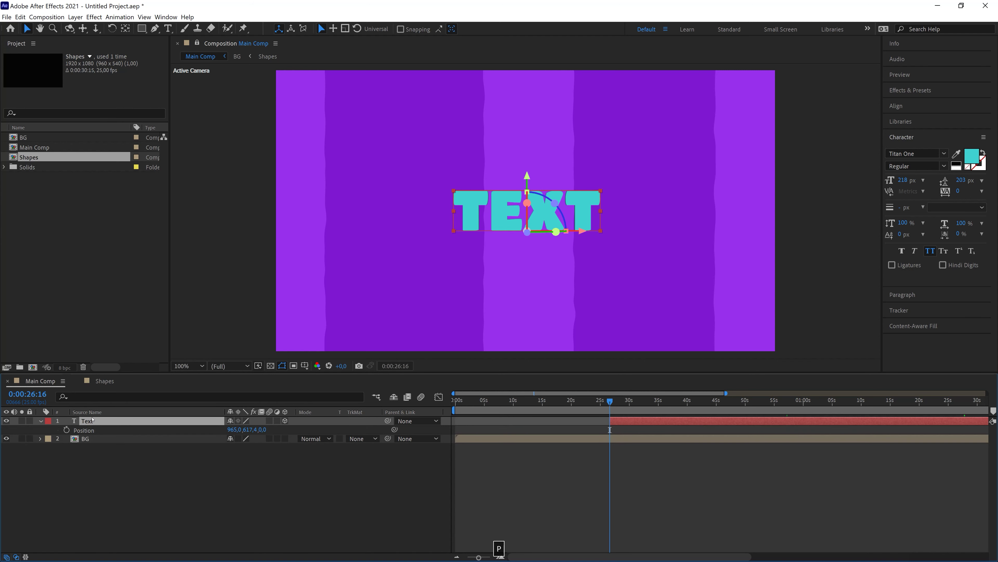
right_click(85, 430)
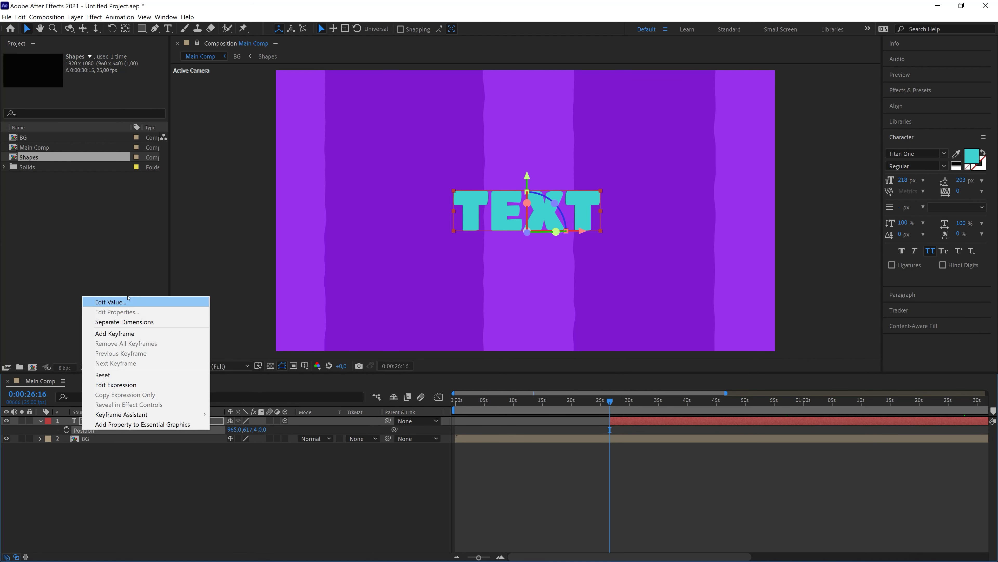
click(118, 322)
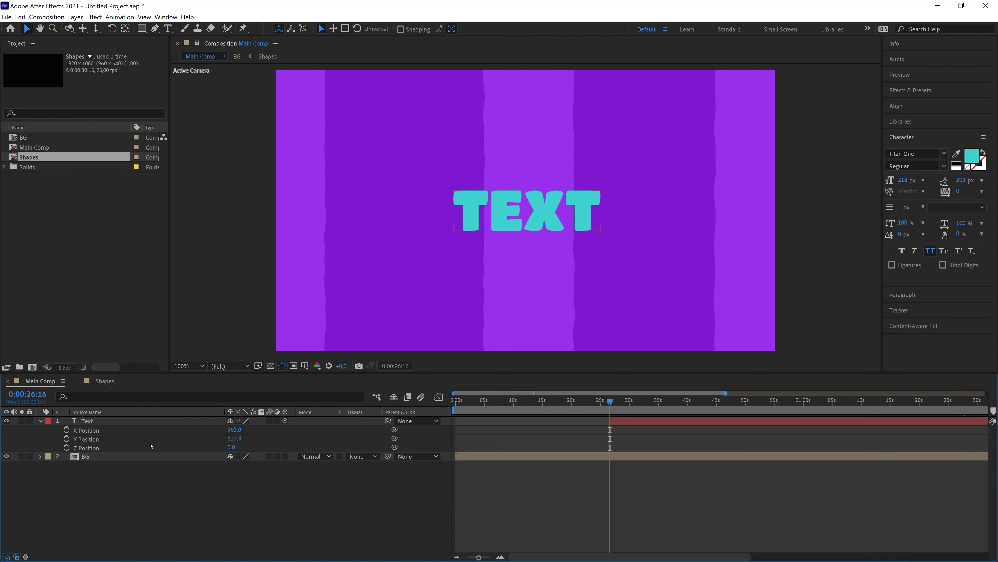
alt+click(66, 439)
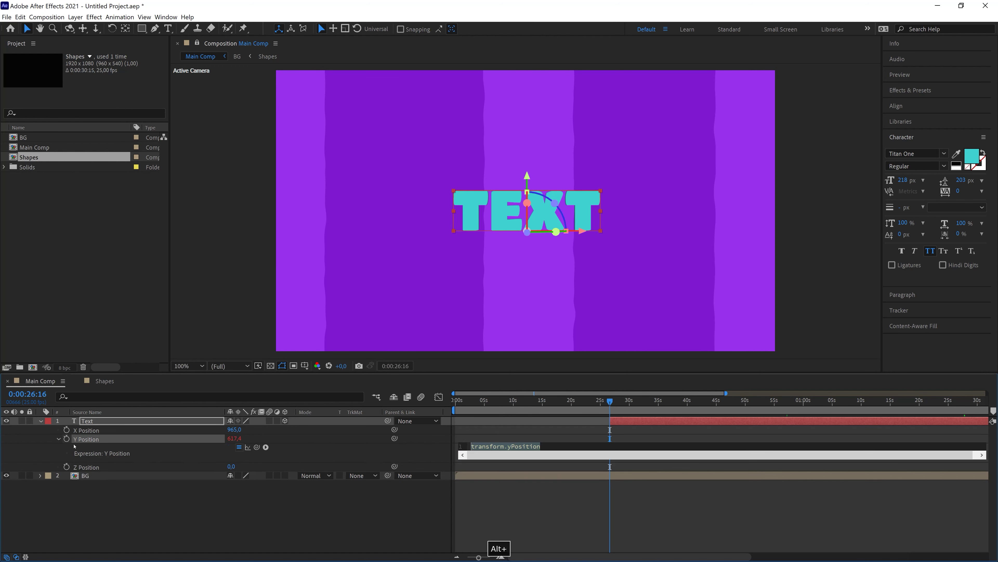
text(wiggle(2,)
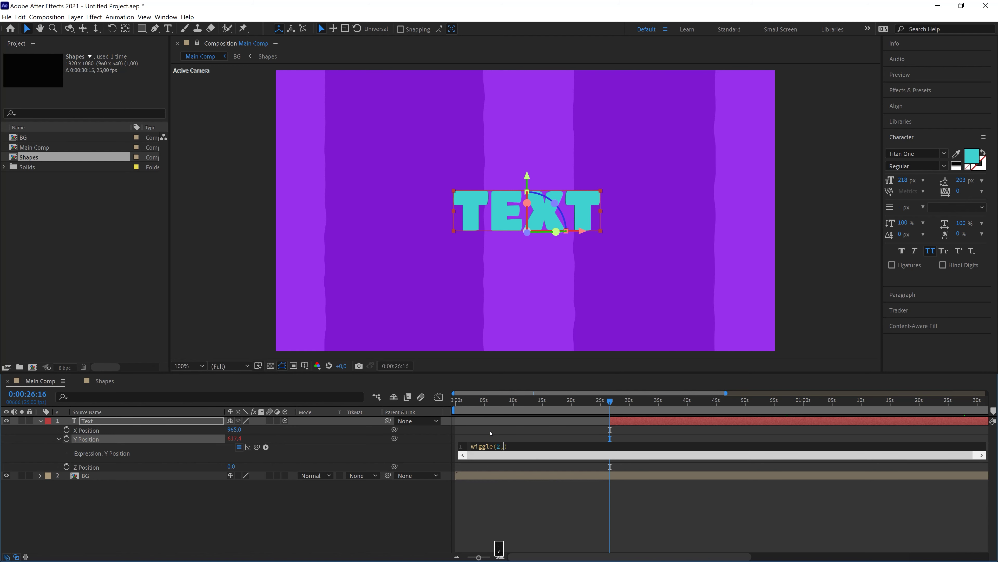
key(KP_Enter)
Limit the work area to a short range from 0:00:26:16 to about 0:00:27:12.
key(b)
click(654, 401)
drag(655, 402, 631, 401)
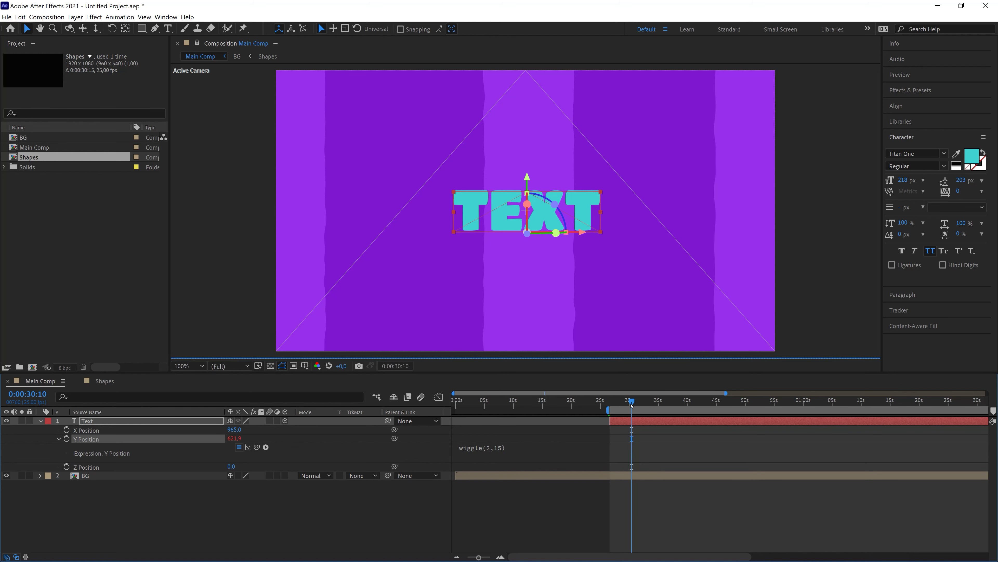
key(n)
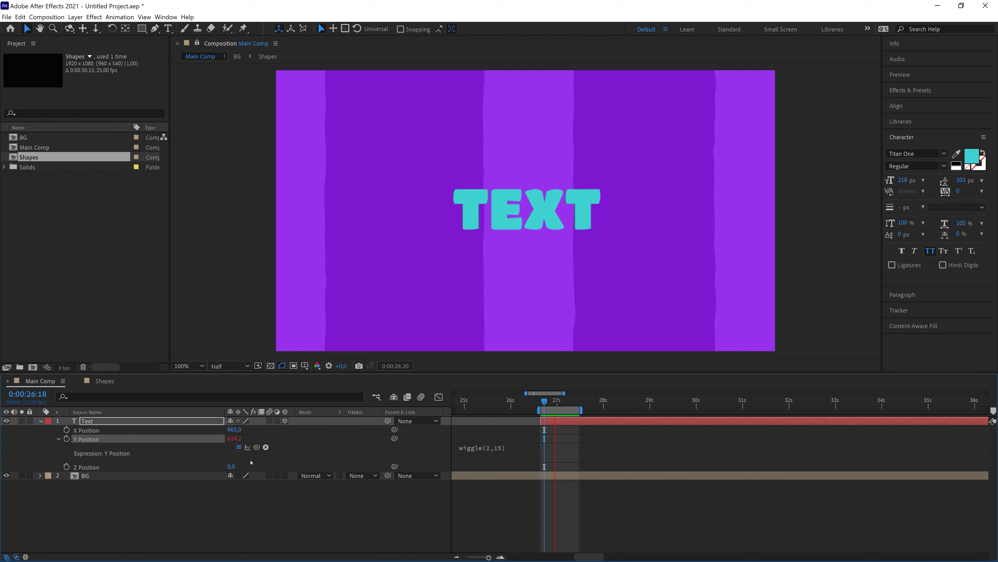
Add the expression wiggle(3,3) to the Text layer's X Position.
alt+click(66, 429)
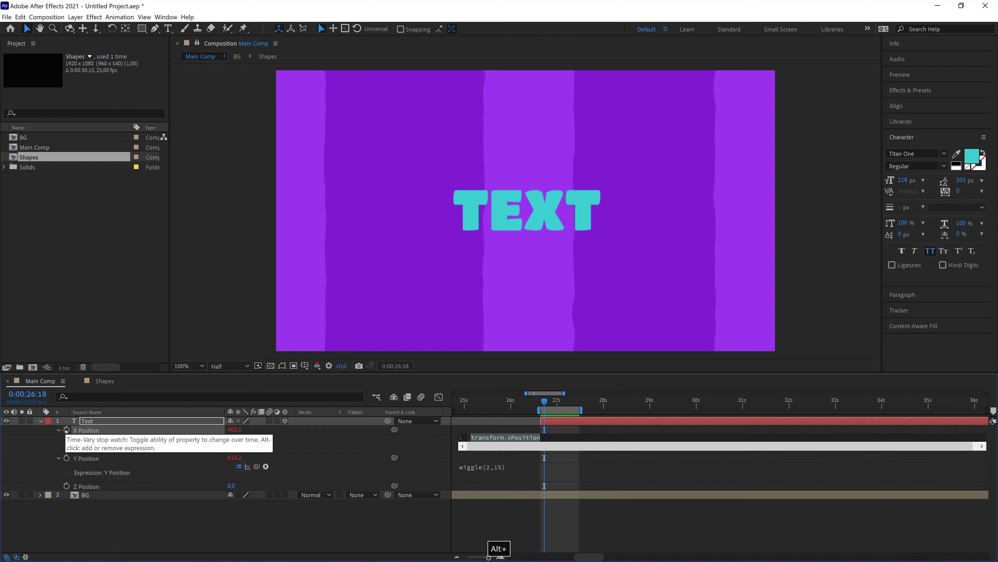
text(wiggle())
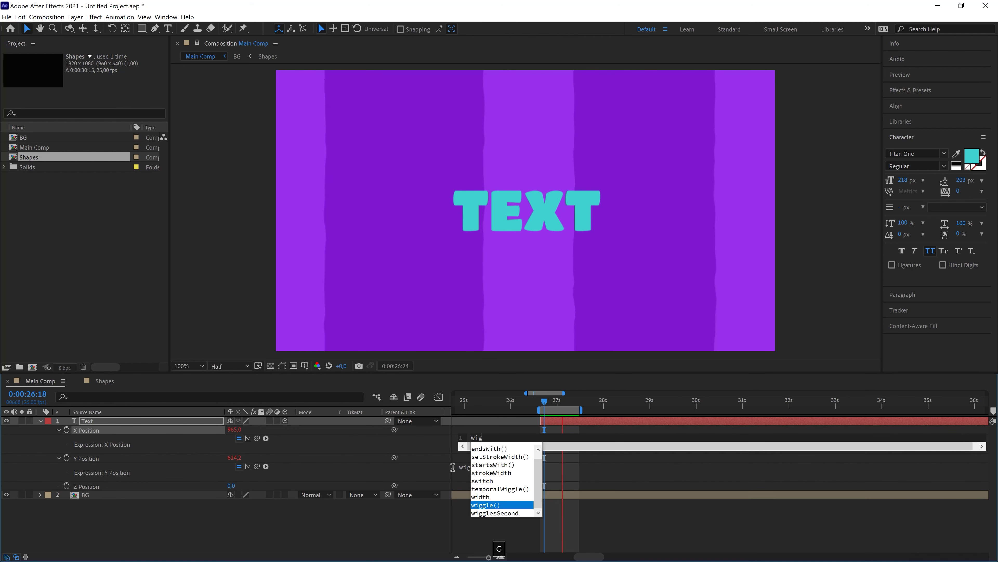
click(481, 457)
text(3)
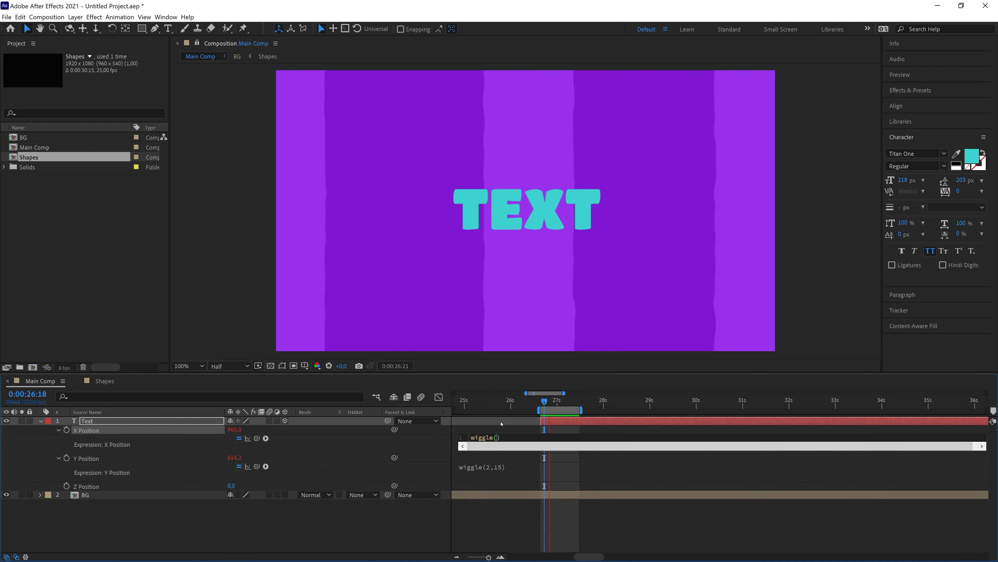
text(,3)
key(Return)
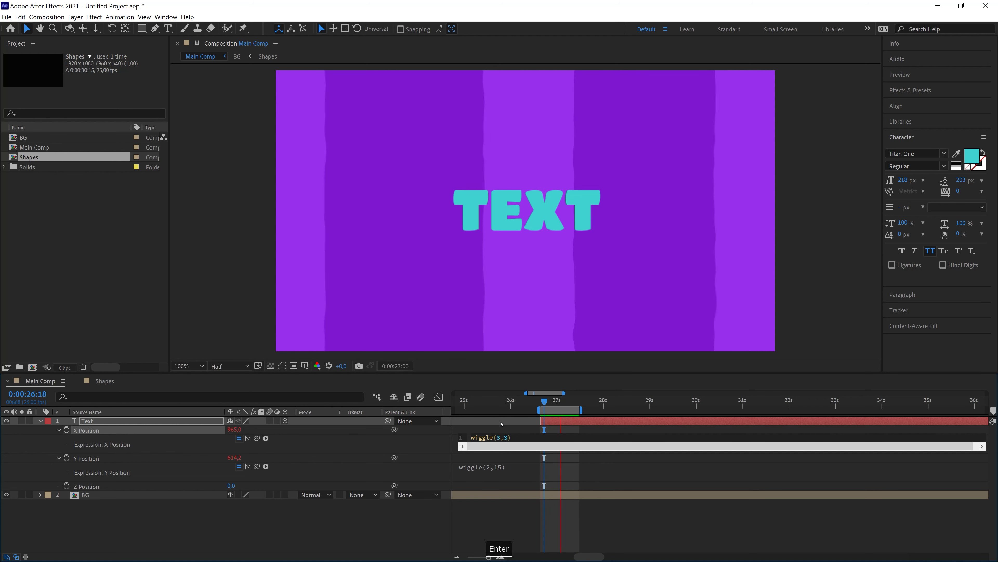
mouse_move(545, 402)
mouse_down()
mouse_move(557, 403)
mouse_move(544, 406)
mouse_up()
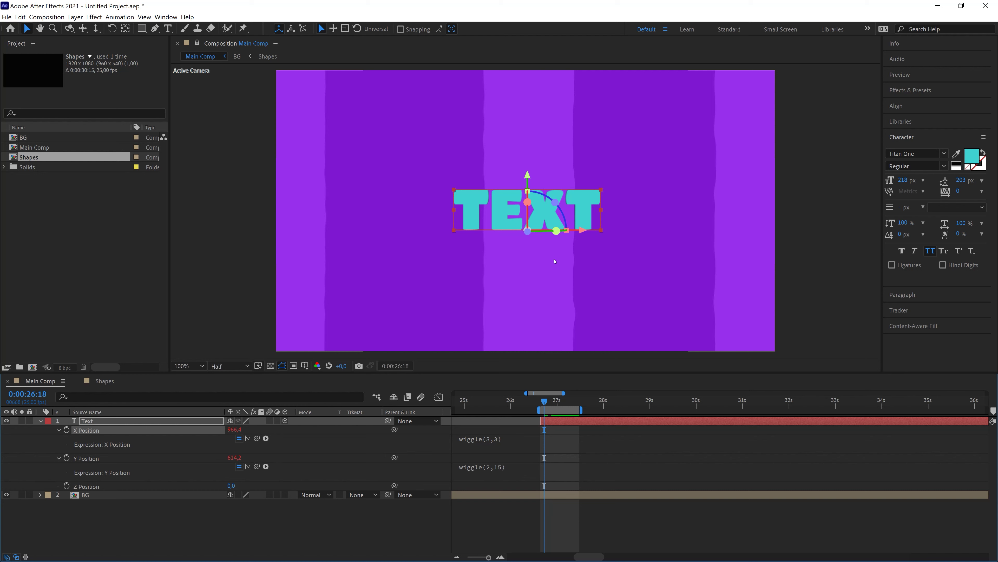
Reveal the Text layer's rotation properties, try tilting it slightly around the X, Y and Z axes, and undo those rotations.
click(89, 422)
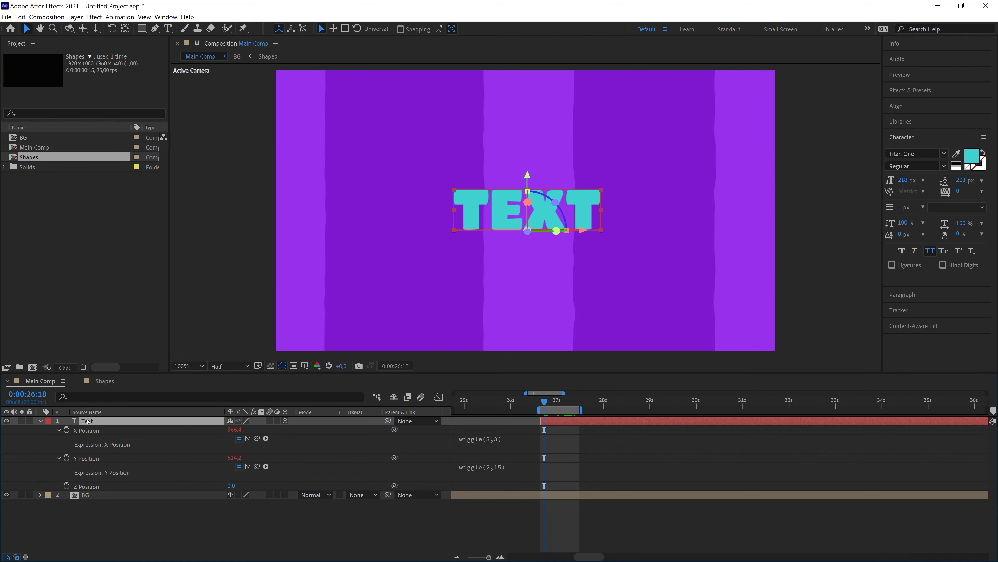
key(r)
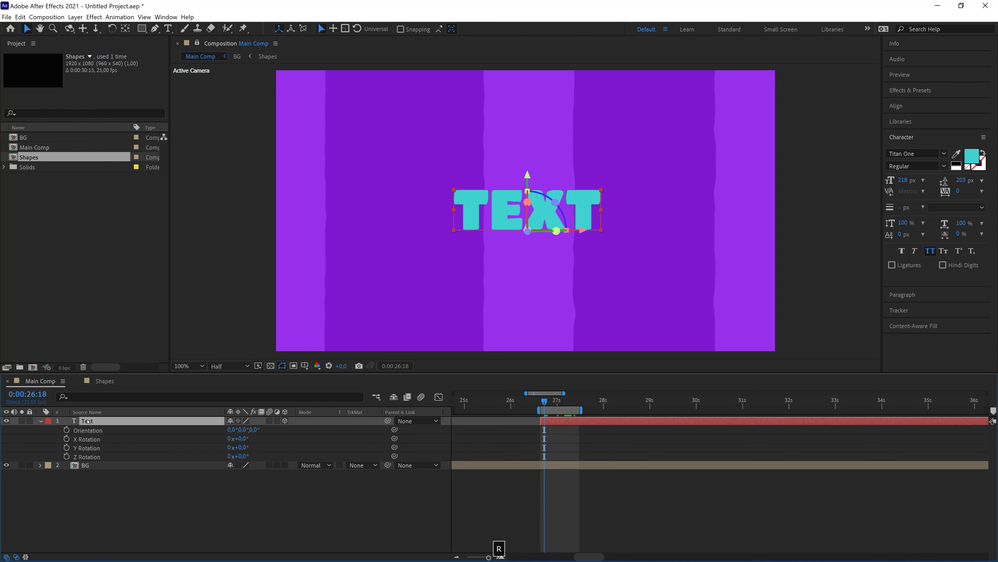
mouse_move(243, 447)
mouse_down()
mouse_move(235, 441)
mouse_move(240, 456)
mouse_move(231, 456)
mouse_move(241, 458)
mouse_up()
key(ctrl+z)
key(ctrl+z)
key(ctrl+z)
key(ctrl+z)
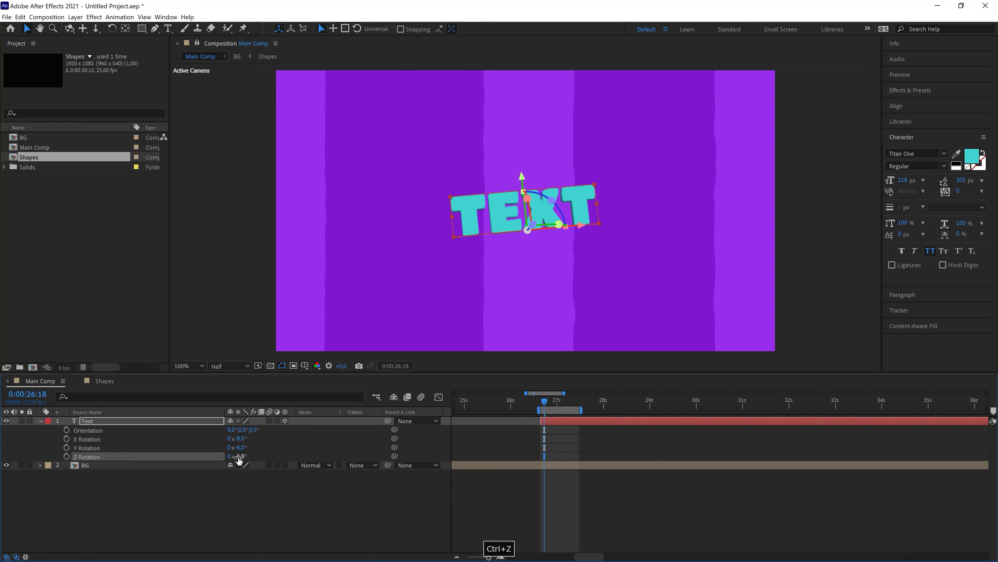
Add the expression wiggle(2,20) to the Text layer's X Rotation.
alt+click(66, 439)
alt+click(67, 439)
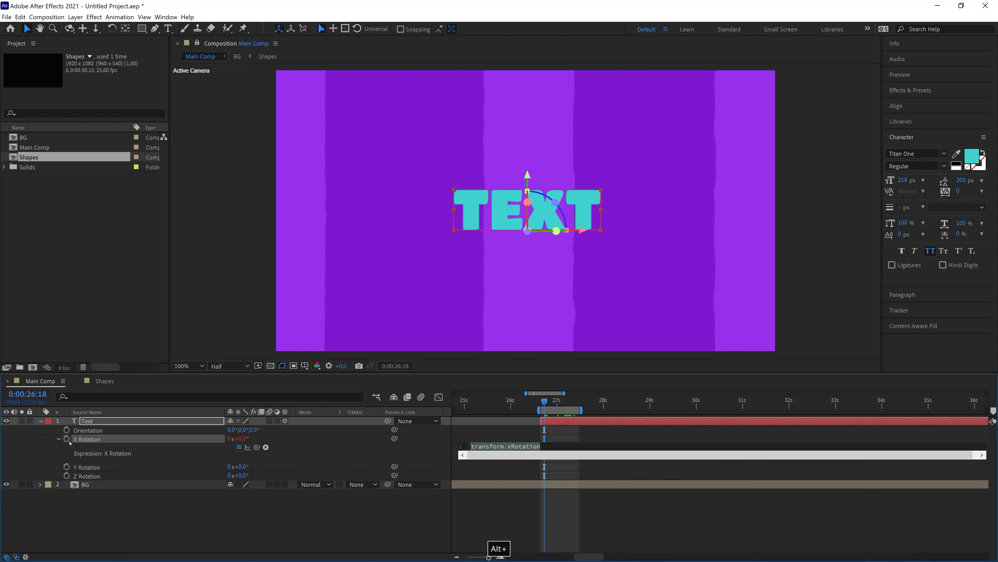
text(wigg)
key(Return)
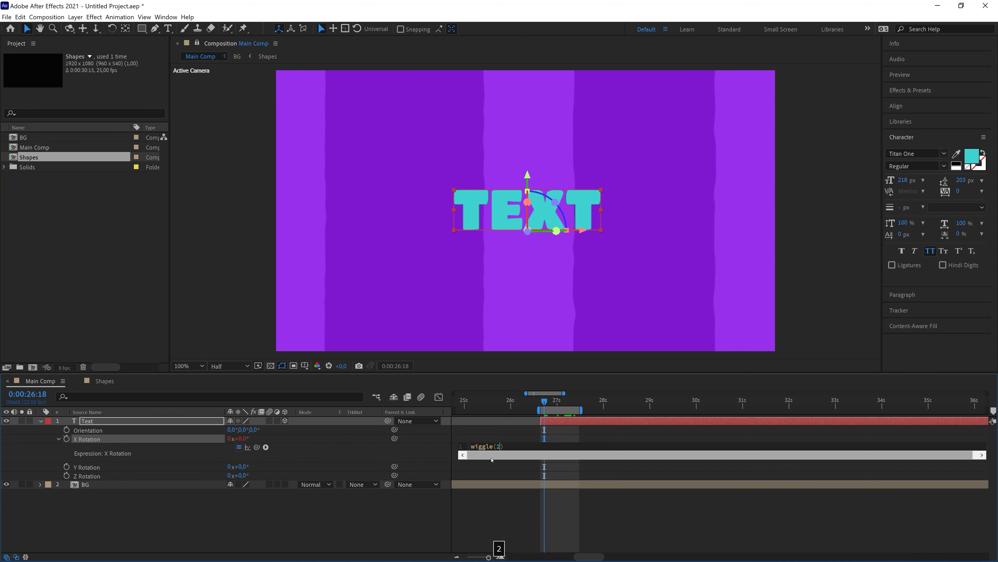
Add the expression wiggle(2,2) to the Text layer's Y Rotation.
alt+click(67, 467)
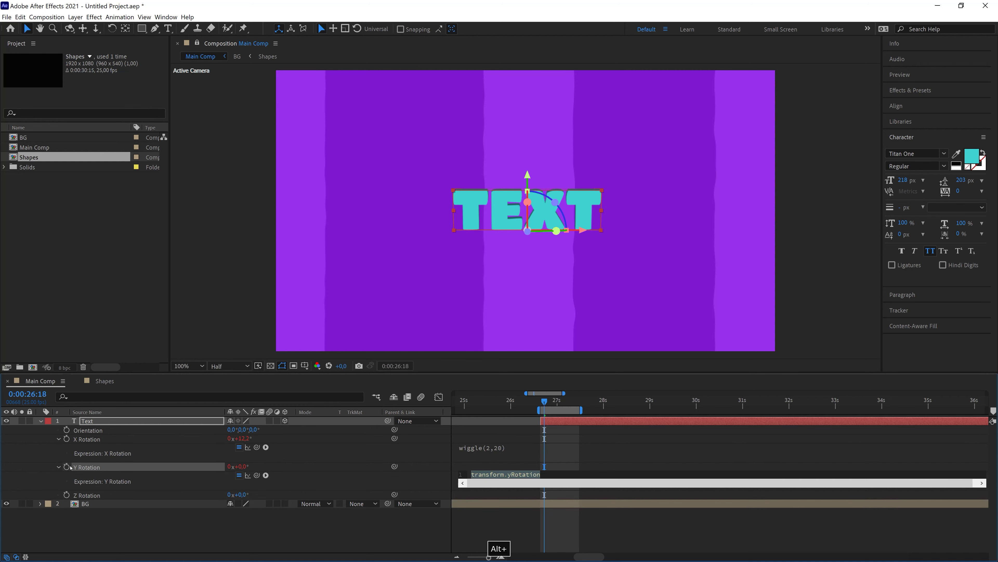
text(wiggle)
key(Return)
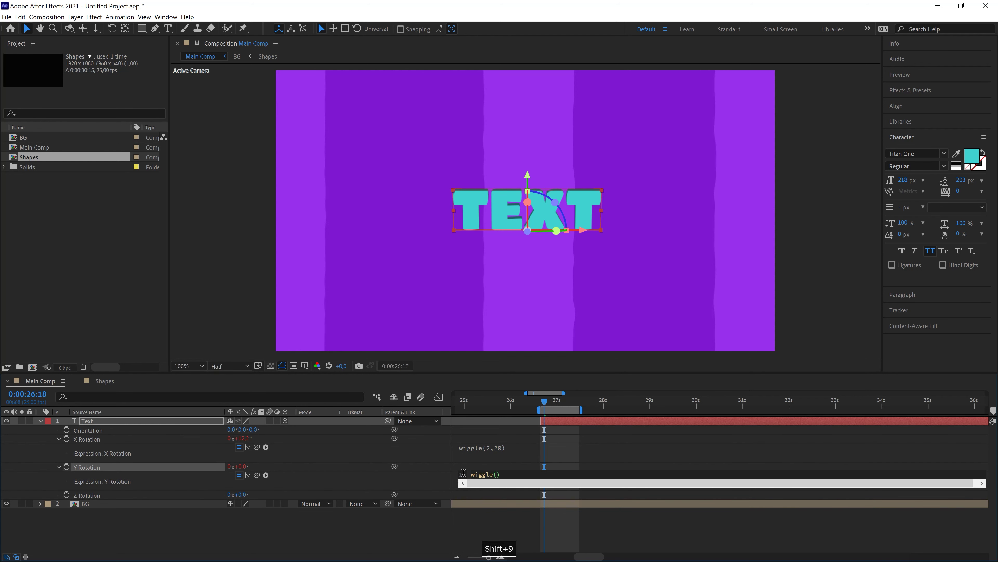
text(2)
key(KP_Enter)
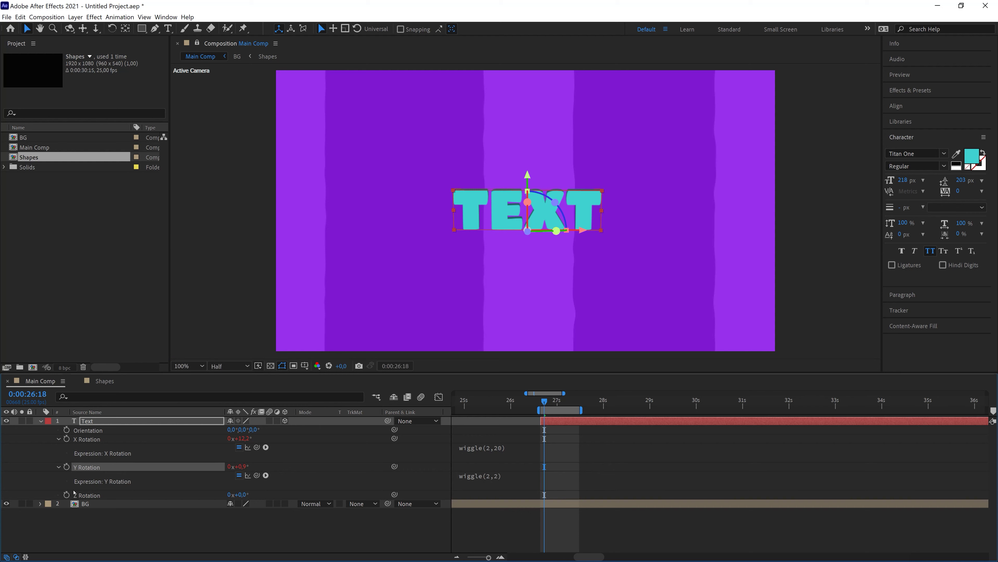
Add the expression wiggle(2,5) to the Text layer's Z Rotation and preview the animation.
alt+click(67, 494)
text(wig)
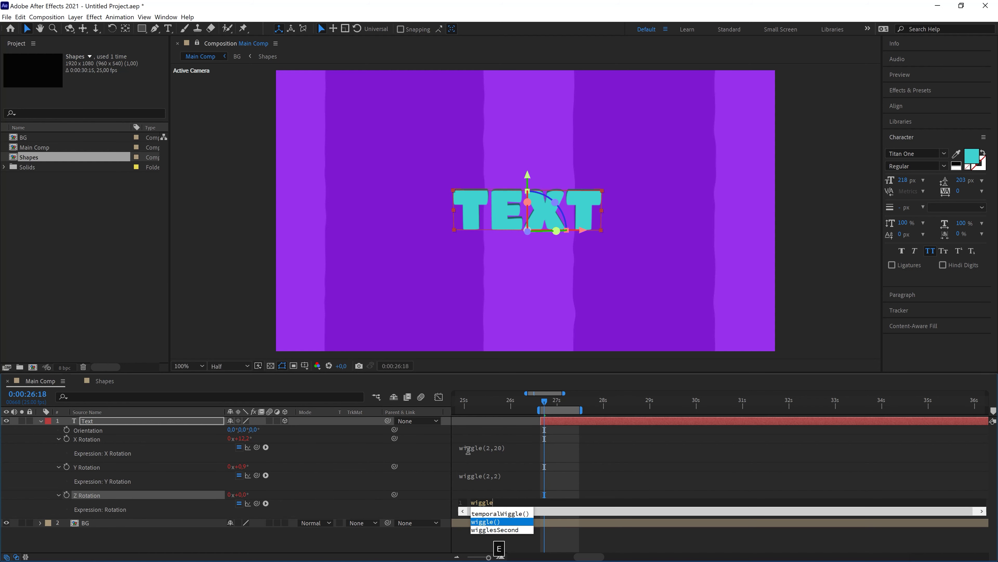
text(gle)
key(Return)
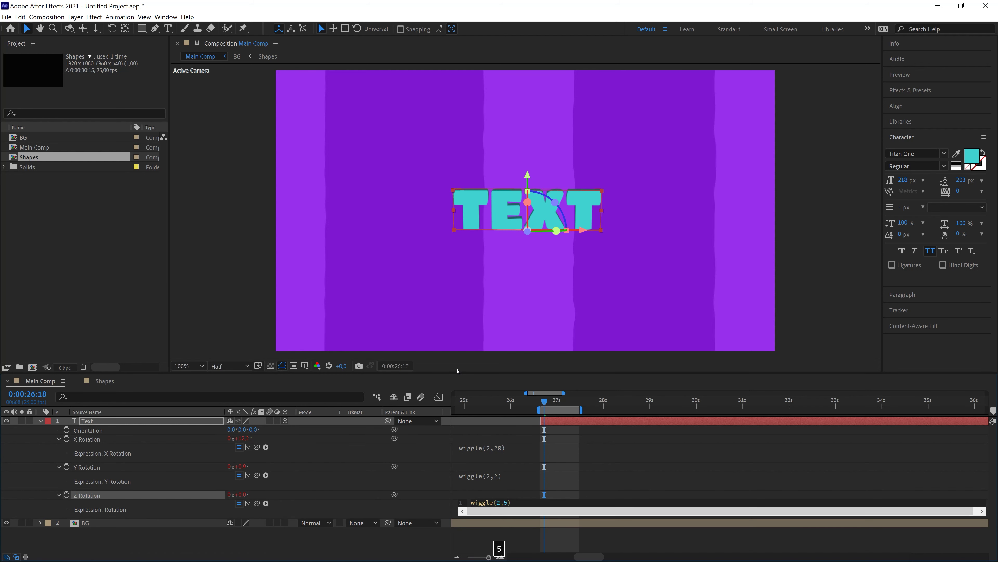
text(2,5)
key(KP_Enter)
key(space)
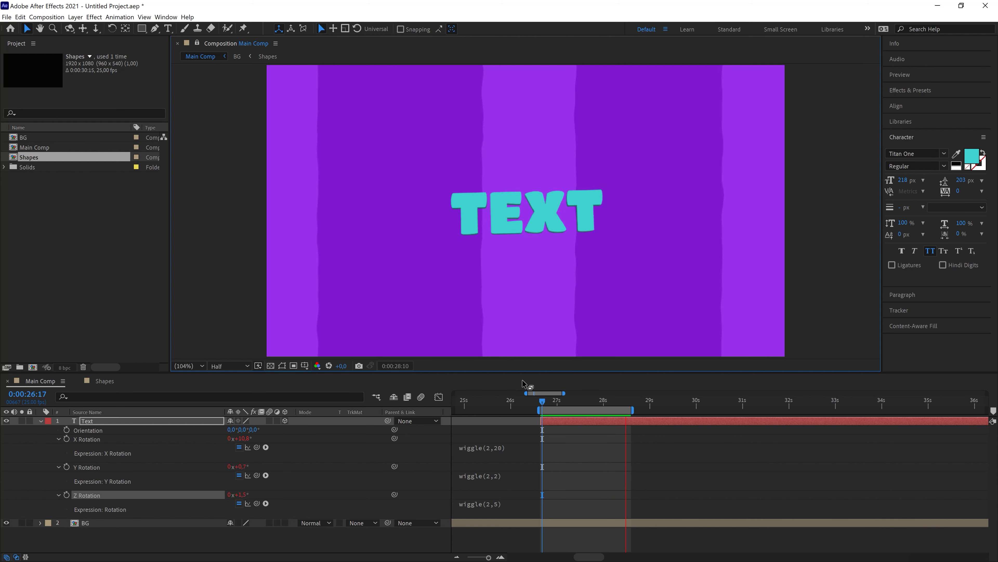
Reveal the Text layer's Position properties and add a Y Position keyframe at 0:00:27:00.
click(545, 403)
click(549, 420)
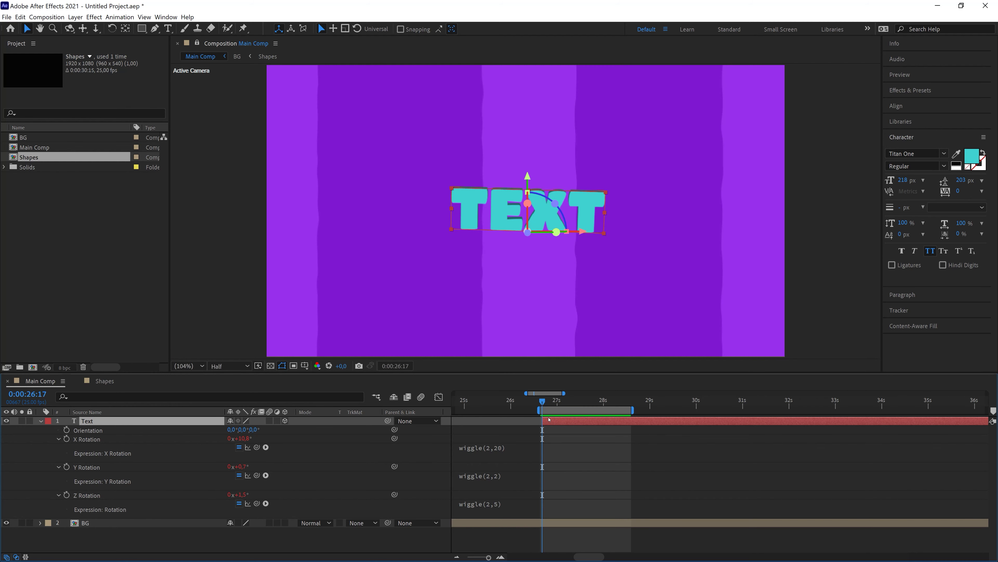
key(p)
click(557, 403)
click(66, 439)
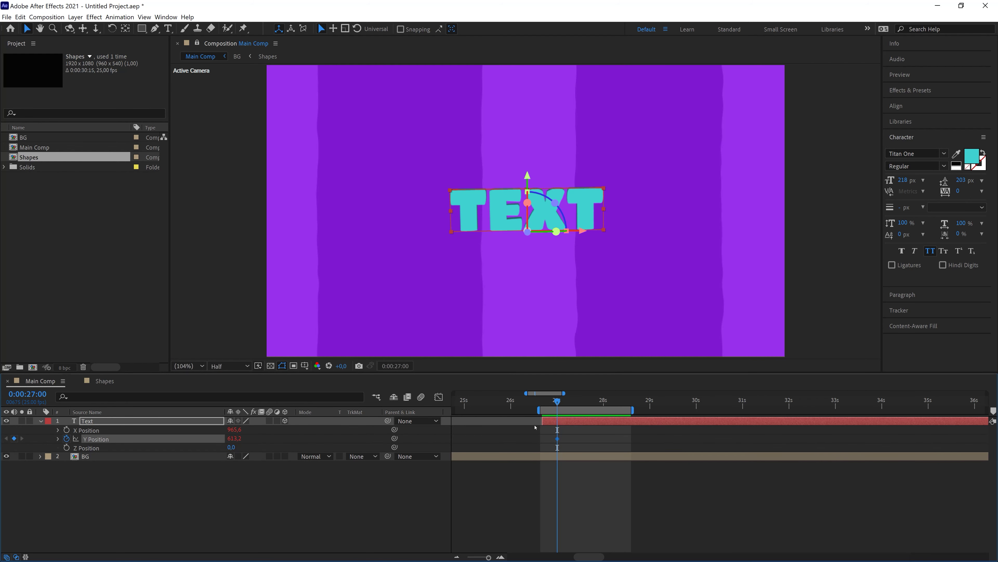
At 0:00:26:17, keyframe the Text layer's Y Position at about -126.6 so the text sits above the frame.
drag(557, 402, 543, 406)
drag(235, 438, 86, 427)
scroll(574, 207, down, 2)
drag(234, 438, 91, 430)
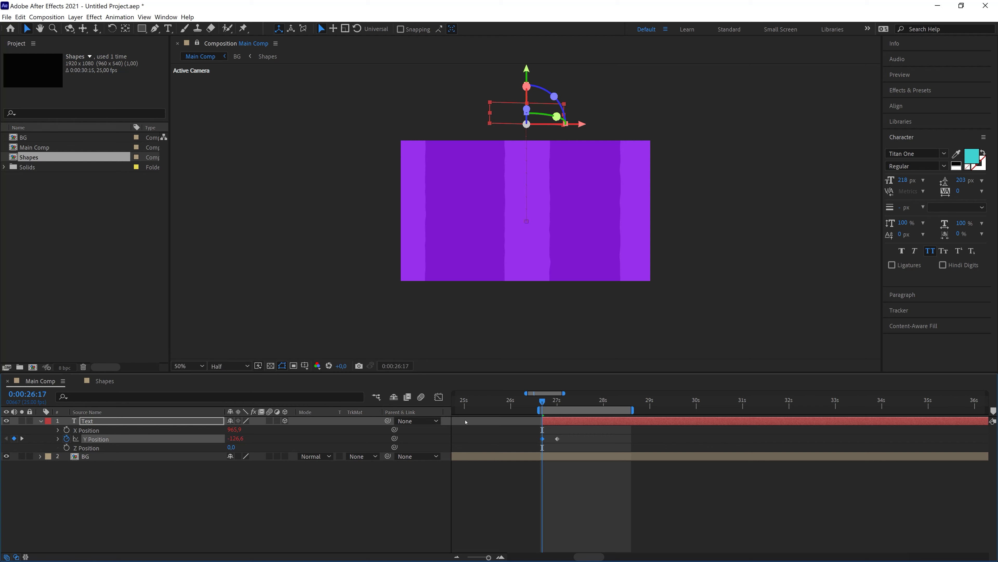
Add a resting Y Position keyframe at 0:00:28:07, and one at 0:00:28:15 that moves the text below the frame.
drag(543, 401, 617, 402)
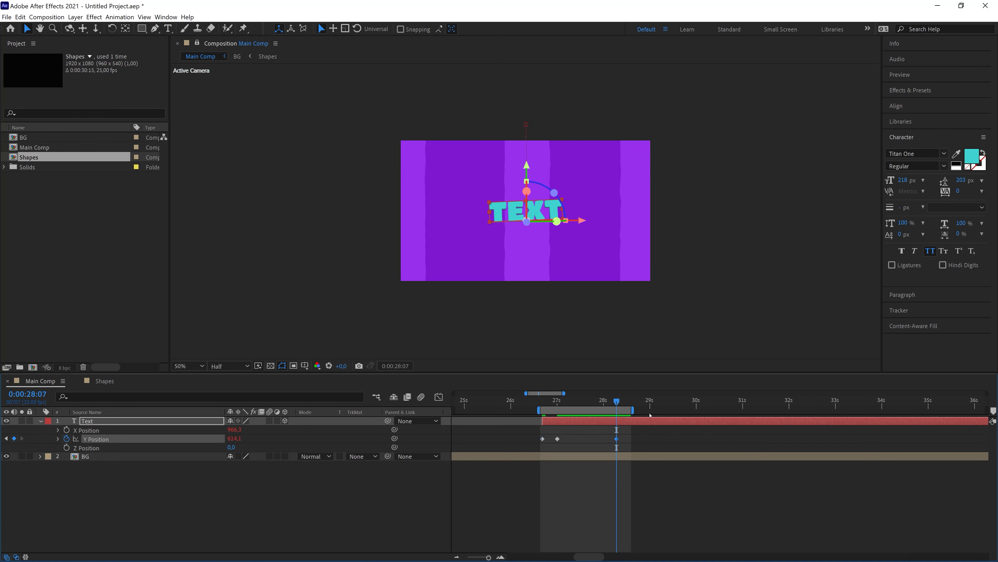
drag(607, 403, 632, 408)
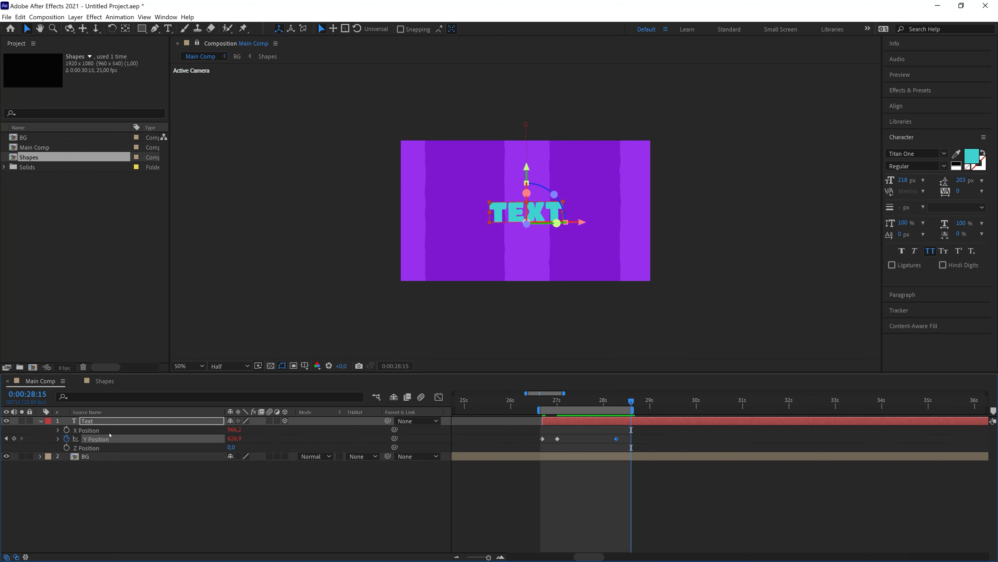
drag(242, 439, 525, 423)
Apply Easy Ease to all four Y Position keyframes of the Text layer and show them in the Graph Editor.
drag(650, 431, 501, 447)
drag(546, 402, 577, 402)
key(F9)
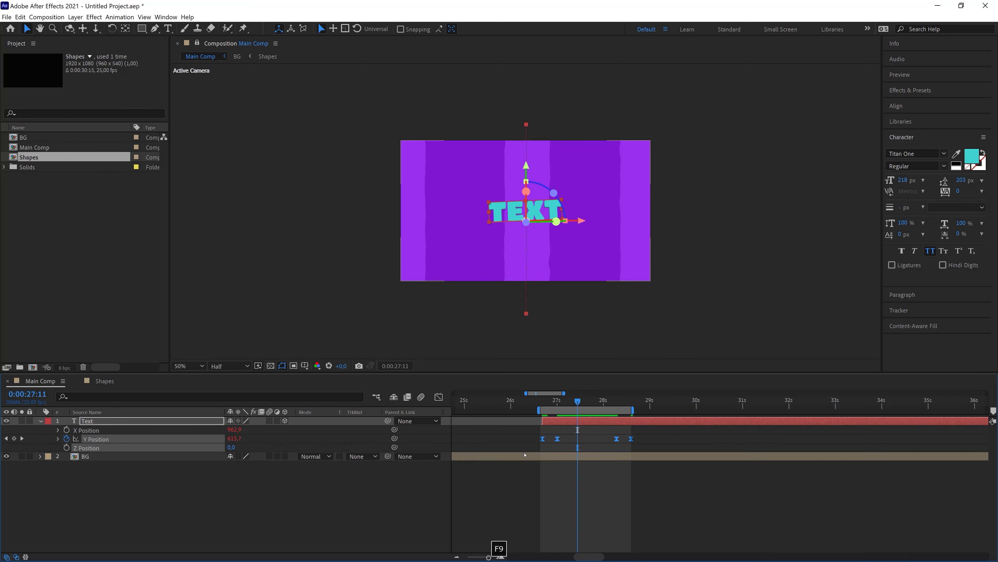
click(438, 397)
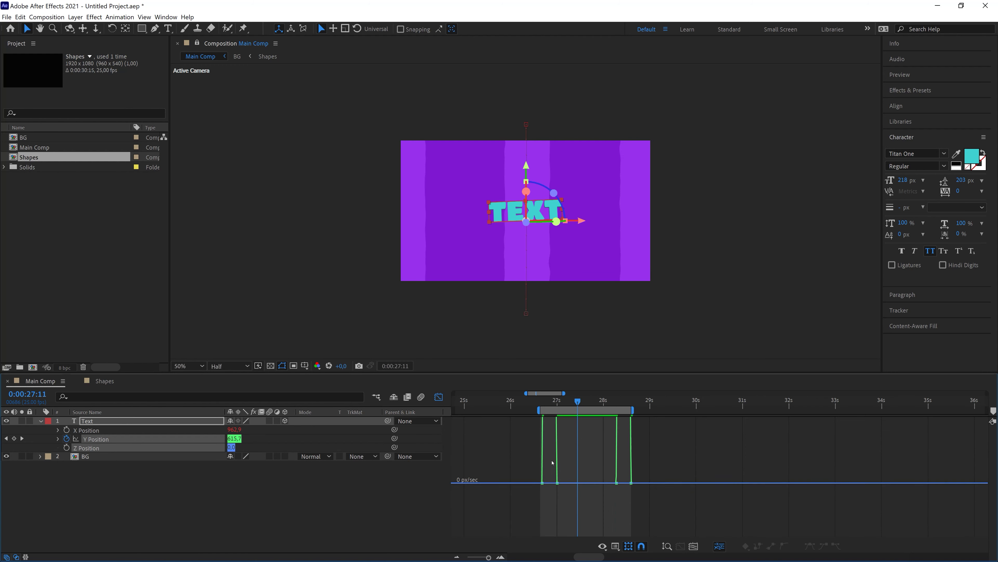
In the speed graph, reshape the Text layer's Y Position curves so the entry decelerates sharply and the exit accelerates sharply.
scroll(555, 465, up, 1)
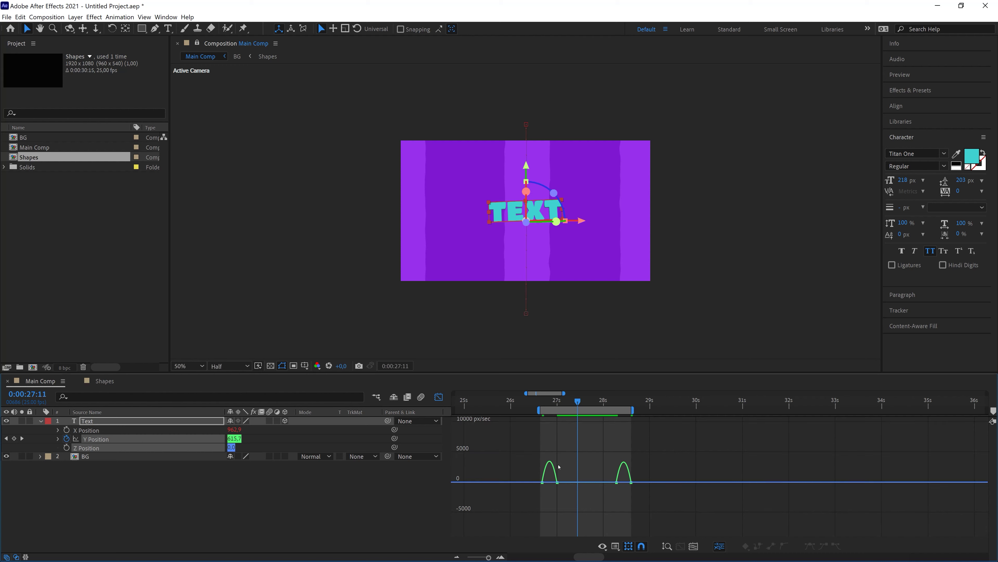
click(616, 547)
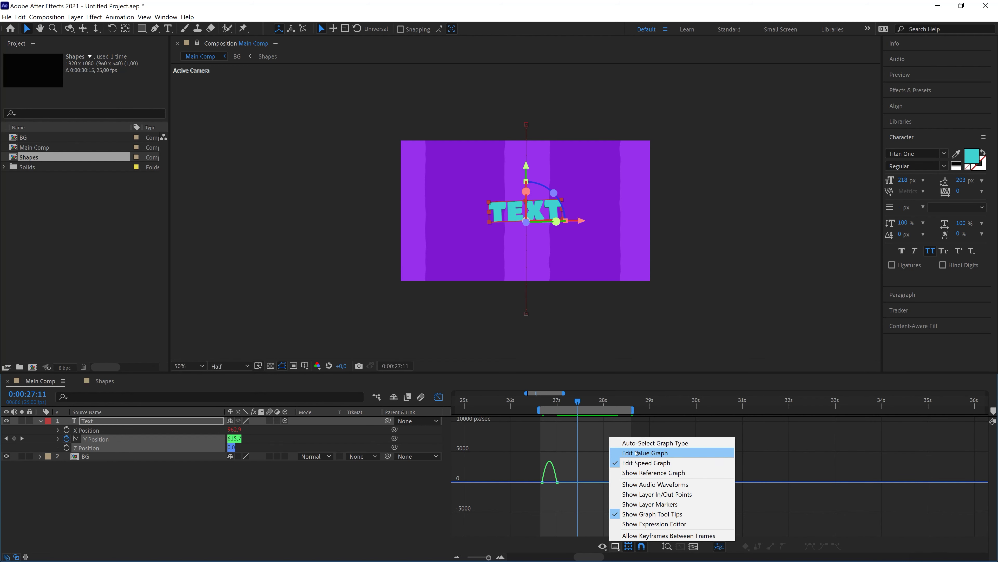
click(637, 463)
click(557, 482)
drag(554, 482, 542, 482)
click(616, 482)
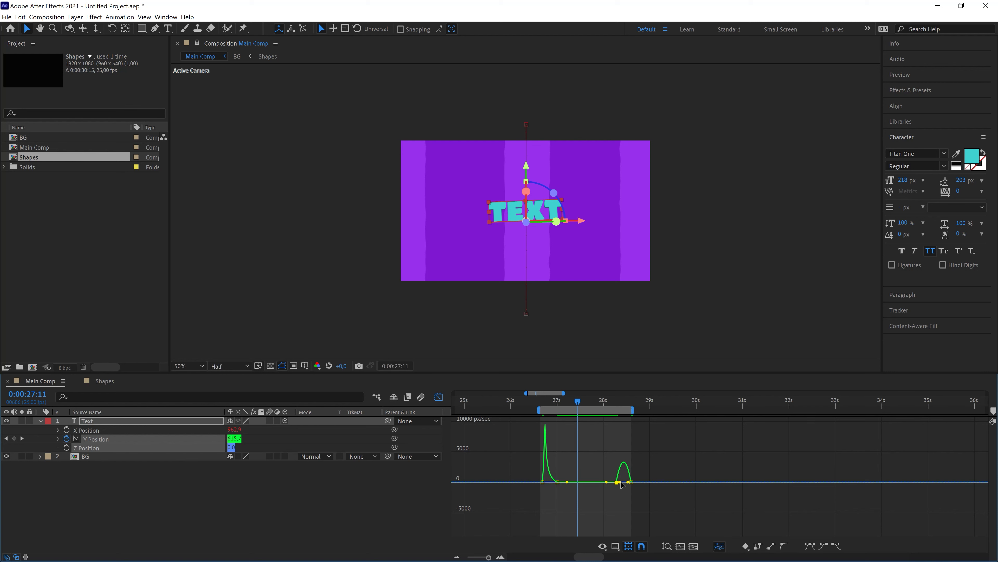
drag(620, 482, 631, 482)
click(542, 481)
drag(545, 482, 542, 482)
Preview the Text layer's entry from the start of the work area and close the Graph Editor.
click(540, 404)
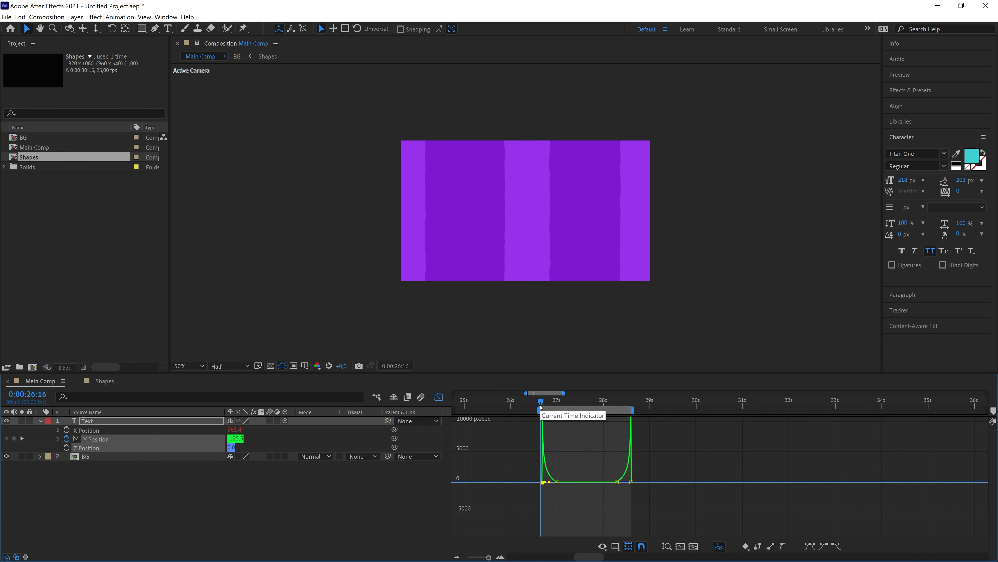
key(space)
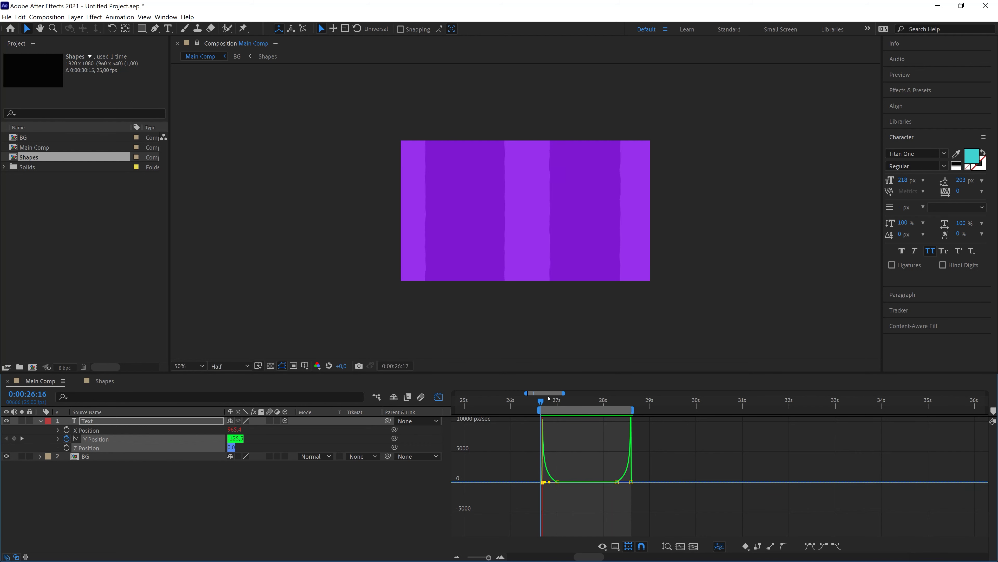
click(543, 399)
click(438, 396)
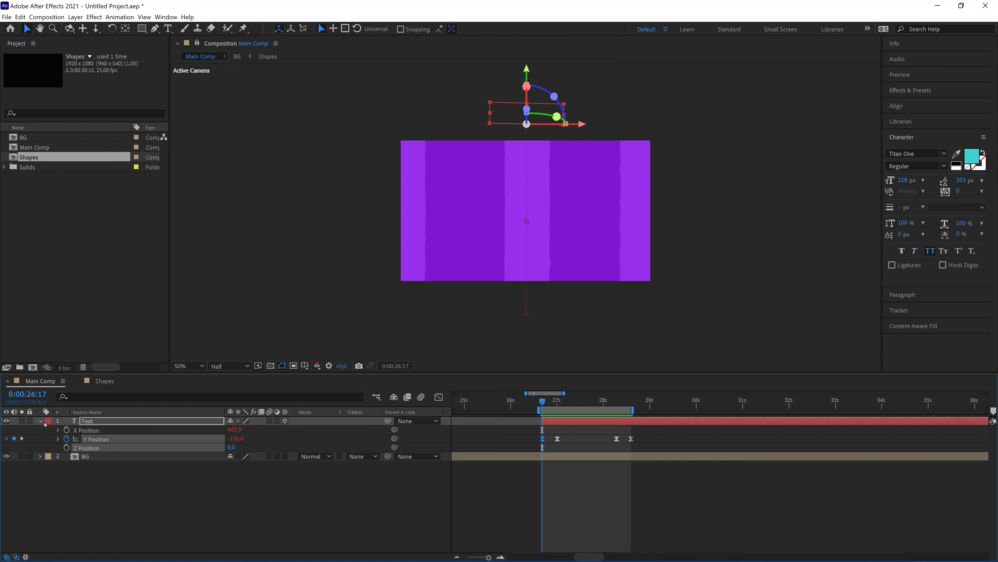
Create a white 1920 × 1080 px solid named Particles in Main Comp.
click(221, 537)
right_click(221, 382)
mouse_move(251, 386)
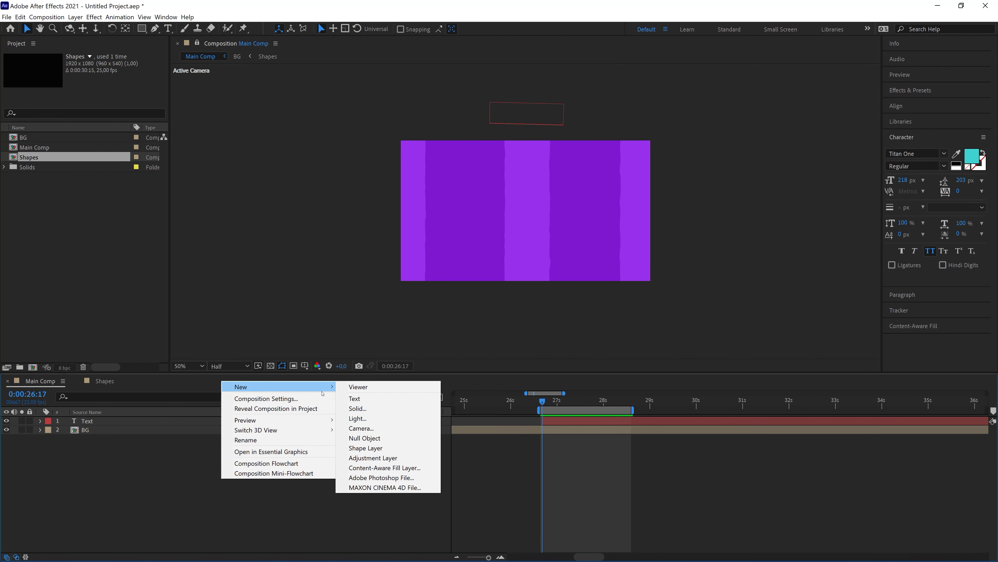
click(358, 408)
click(311, 289)
drag(132, 188, 5, 14)
click(323, 121)
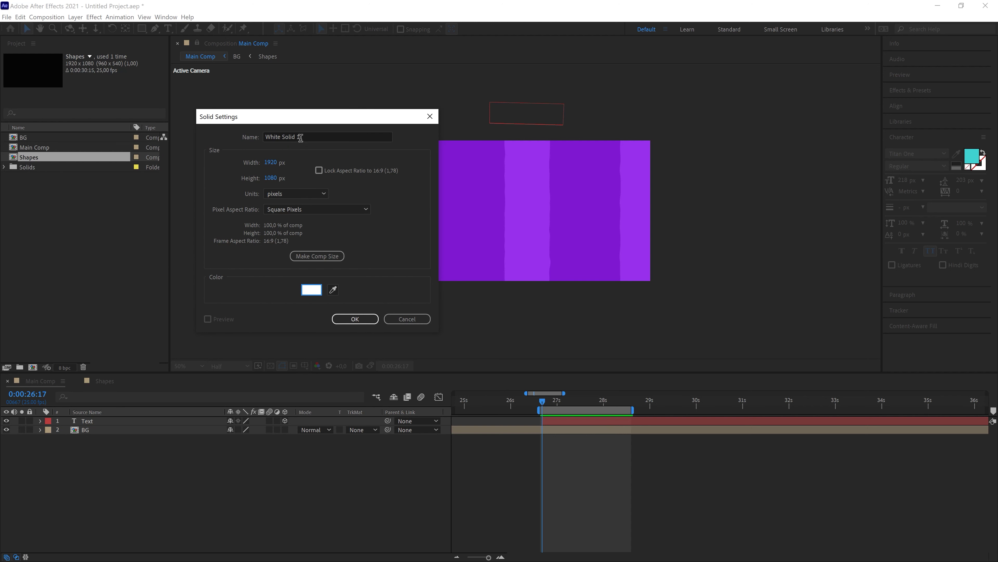
text(Pa)
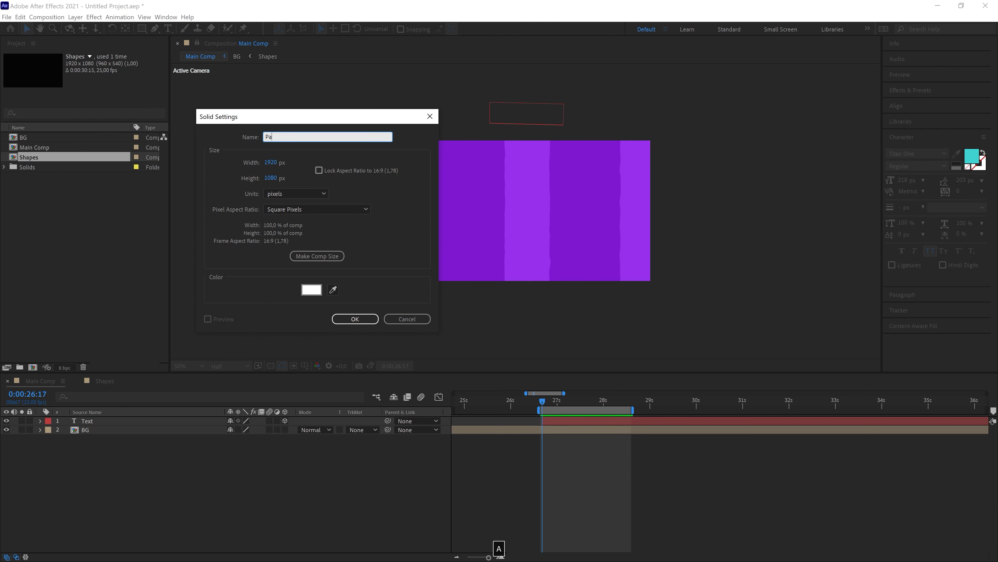
text(rticles)
key(Return)
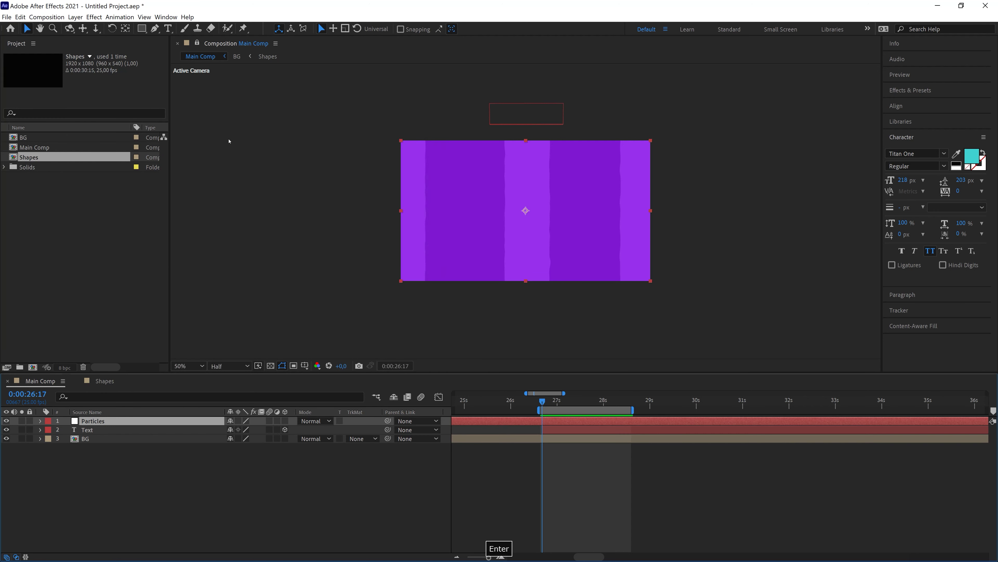
Find CC Particle World and apply it to the Particles solid.
click(904, 93)
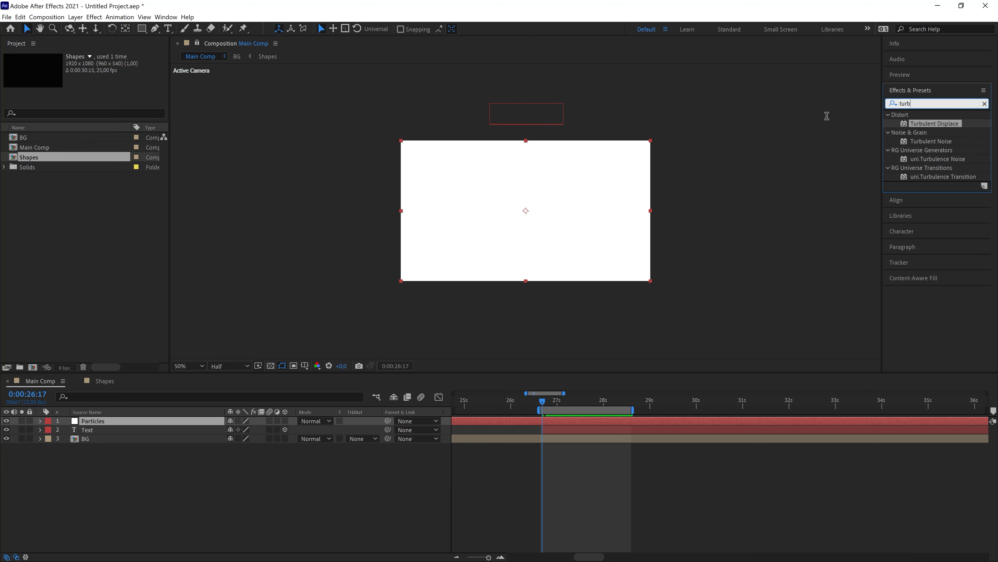
text(part)
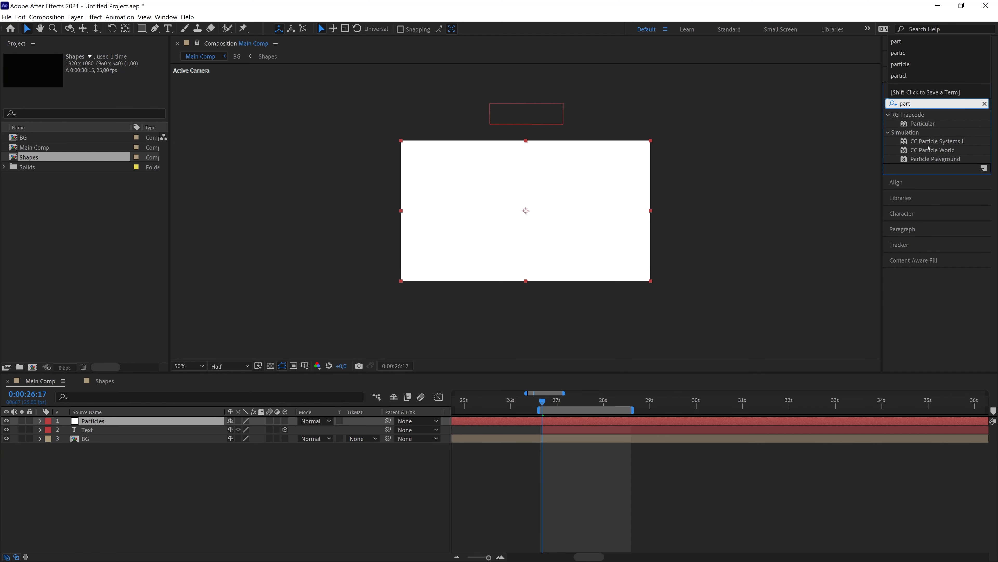
double_click(927, 150)
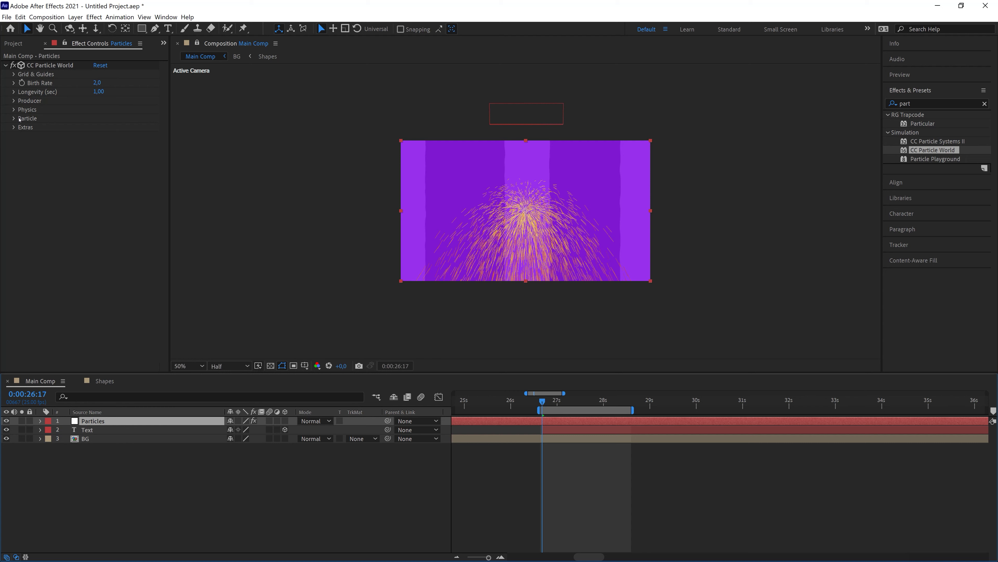
In CC Particle World's Physics settings, set Gravity to -1 and Velocity to 0.
click(14, 109)
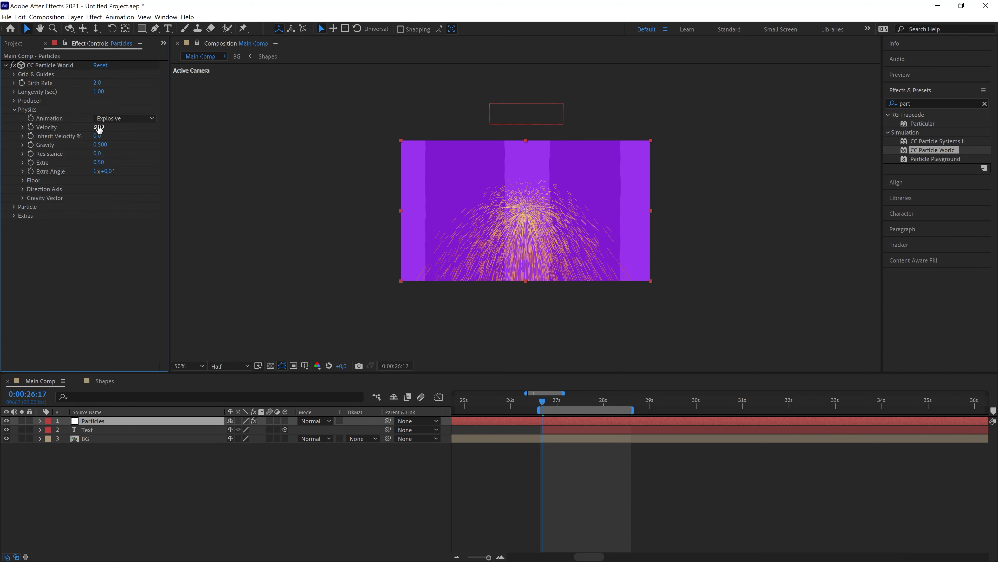
click(118, 163)
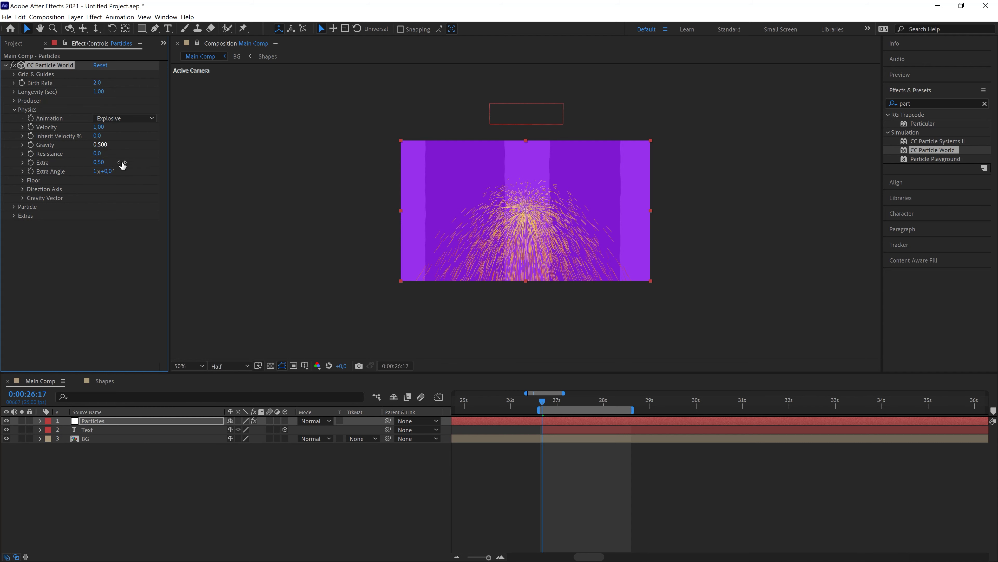
click(141, 179)
click(99, 145)
text(-1)
key(Return)
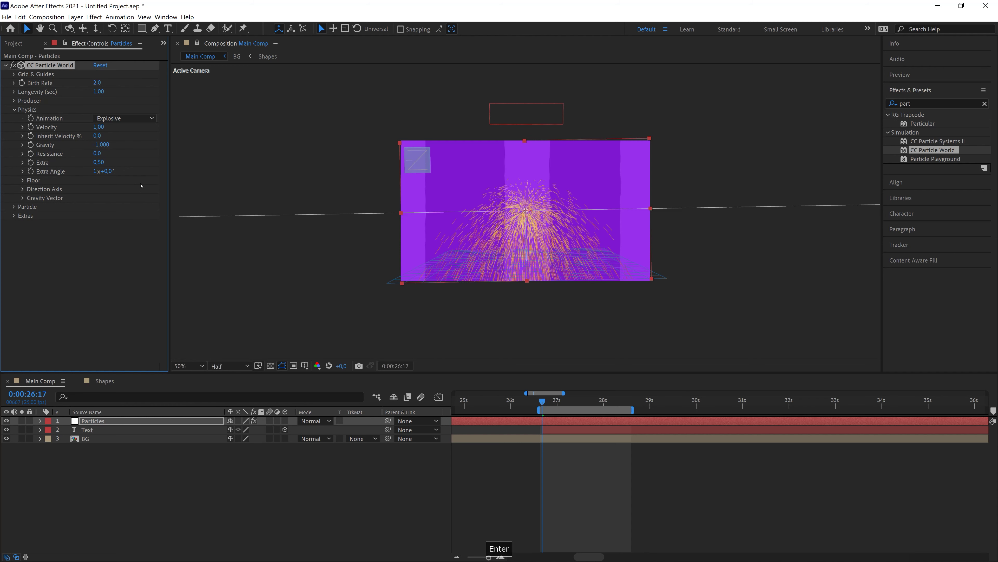
click(98, 126)
text(0)
key(Return)
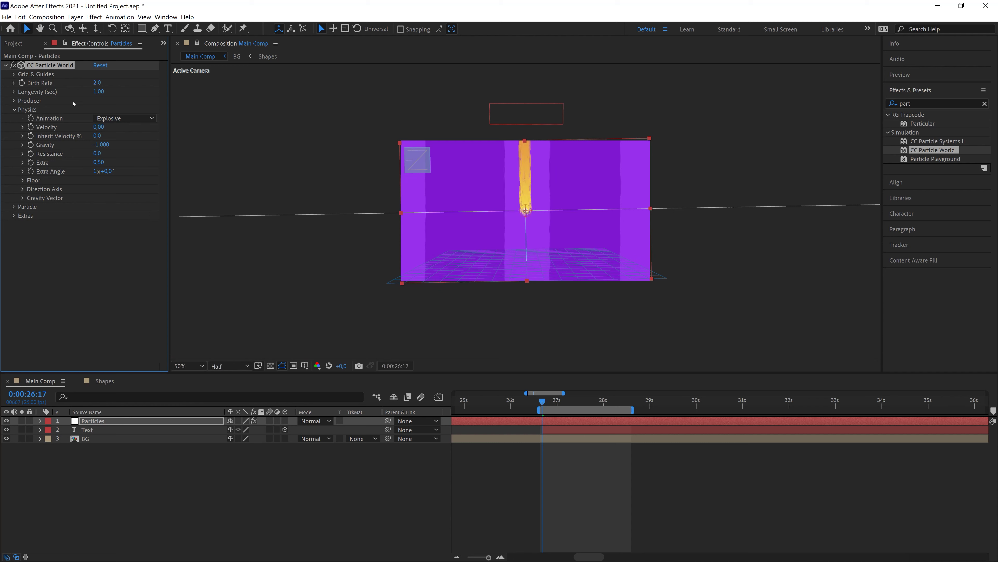
Set the particle producer's Radius X to 0.890 and Position Y to 0.40, and lower the Birth Rate to 0.2.
click(14, 101)
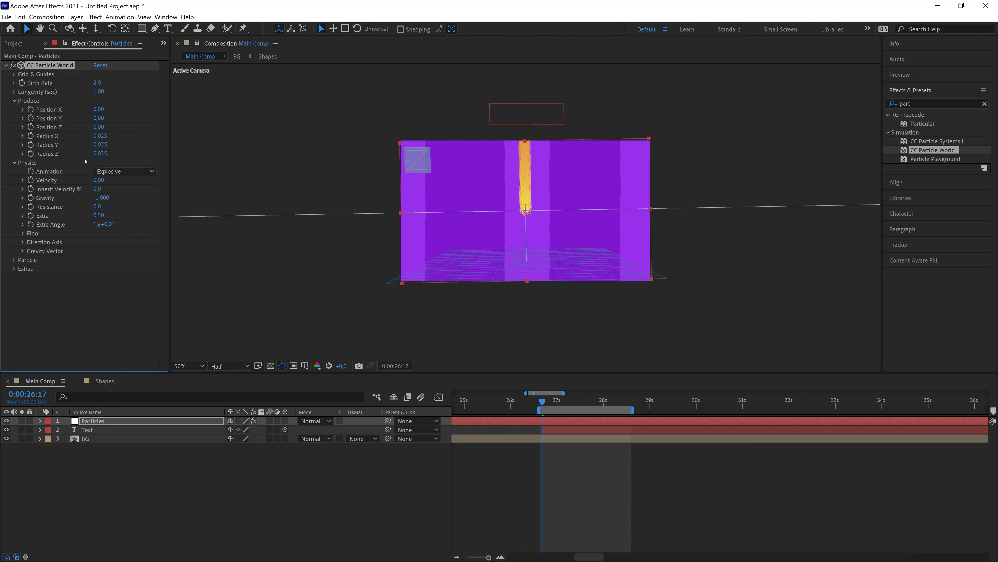
drag(99, 135, 154, 150)
mouse_move(98, 118)
mouse_down()
mouse_move(101, 140)
mouse_move(128, 121)
mouse_move(118, 118)
mouse_up()
click(96, 83)
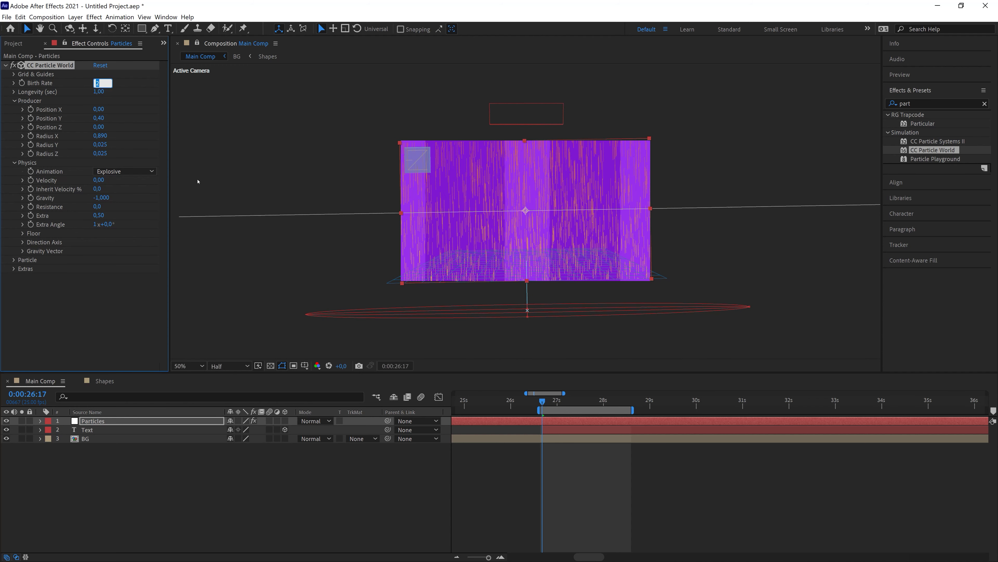
text(0,2)
key(Return)
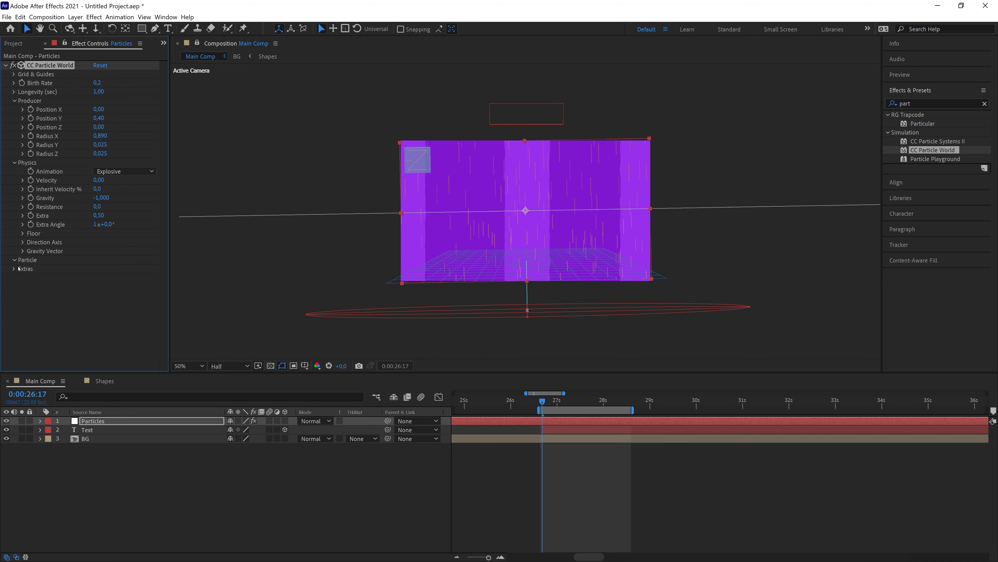
Set the Particle Type to Lens Convex and scrub to about 0:00:27:17 to check the particles.
click(14, 260)
click(113, 235)
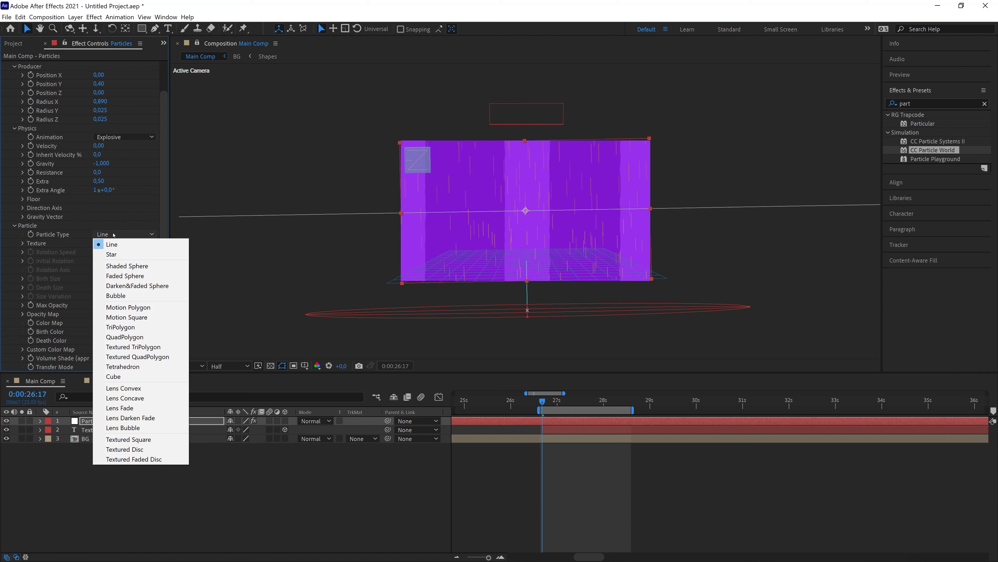
click(124, 387)
click(556, 399)
drag(566, 400, 589, 400)
Apply Directional Blur to the Particles layer below CC Particle World and set its Blur Length to 333.
click(904, 103)
text(direc)
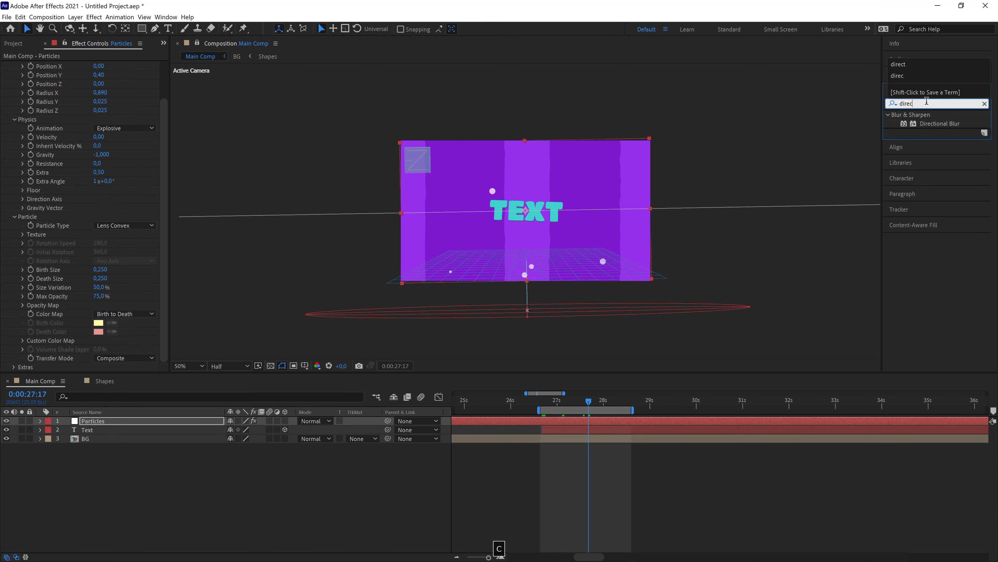
click(921, 123)
drag(922, 123, 97, 283)
mouse_move(97, 366)
mouse_down()
mouse_move(717, 336)
mouse_move(954, 351)
mouse_move(346, 382)
mouse_up()
drag(102, 366, 109, 367)
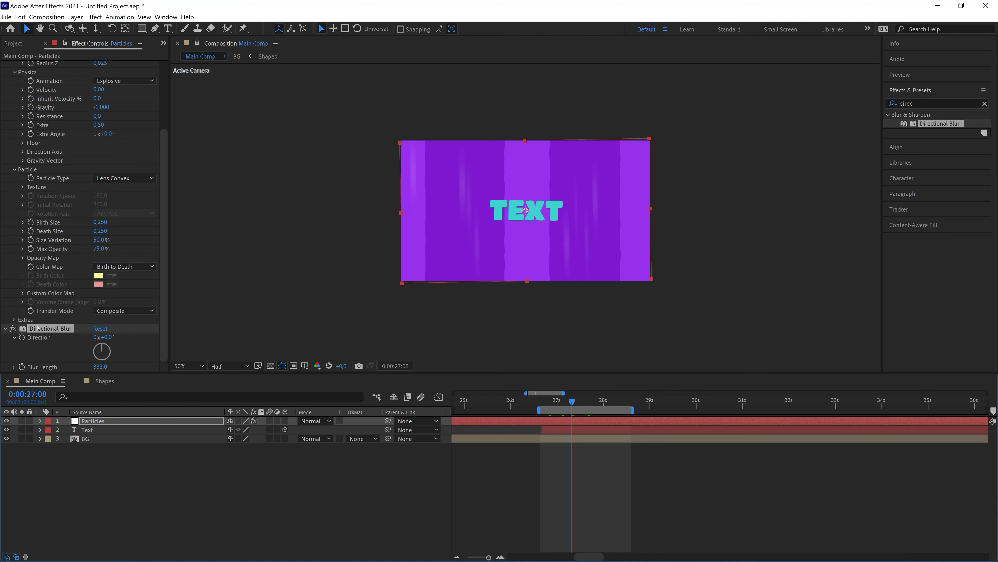
Add Levels to the Particles layer, set its channel to Alpha and lower the input white point close to black.
click(919, 103)
text(levels)
double_click(929, 177)
scroll(97, 279, down, 3)
click(124, 311)
click(106, 355)
drag(153, 360, 39, 361)
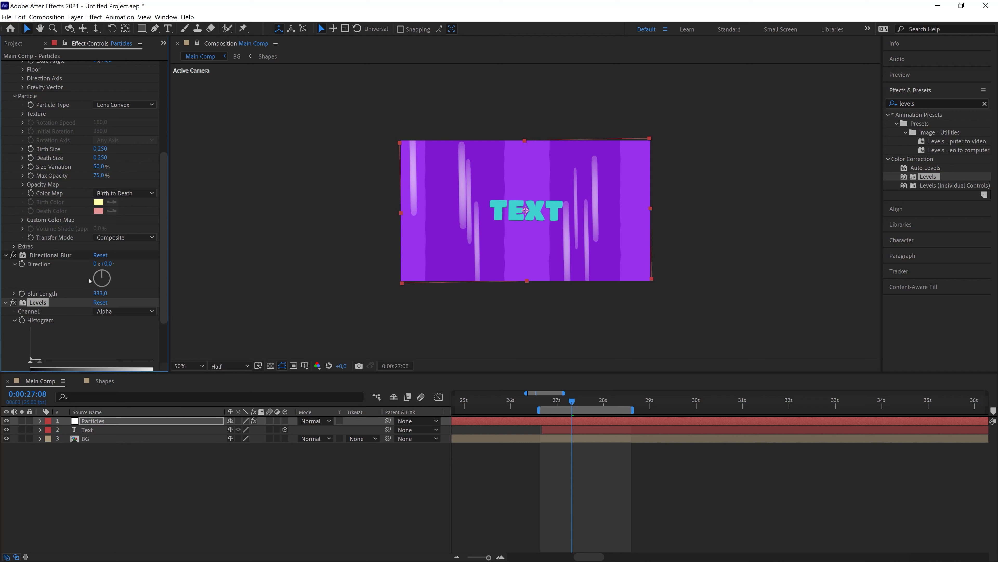
Set both the Birth Size and Death Size of the particles to 0.1.
click(100, 148)
text(0,1)
key(Return)
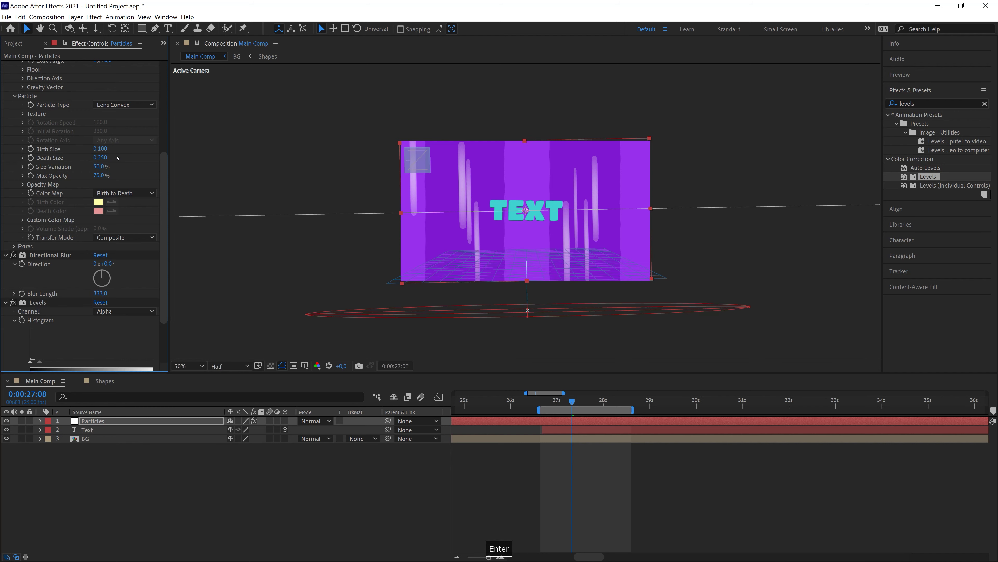
click(100, 157)
text(0,1)
key(Return)
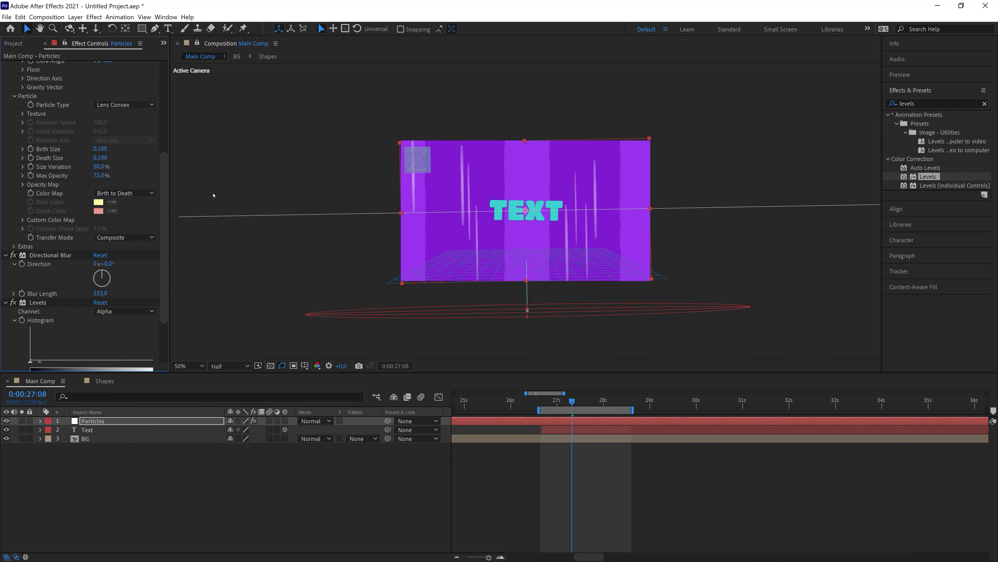
Reduce the Directional Blur's Blur Length to 255.6 and scrub through the timeline to check the streaks.
drag(99, 293, 3, 294)
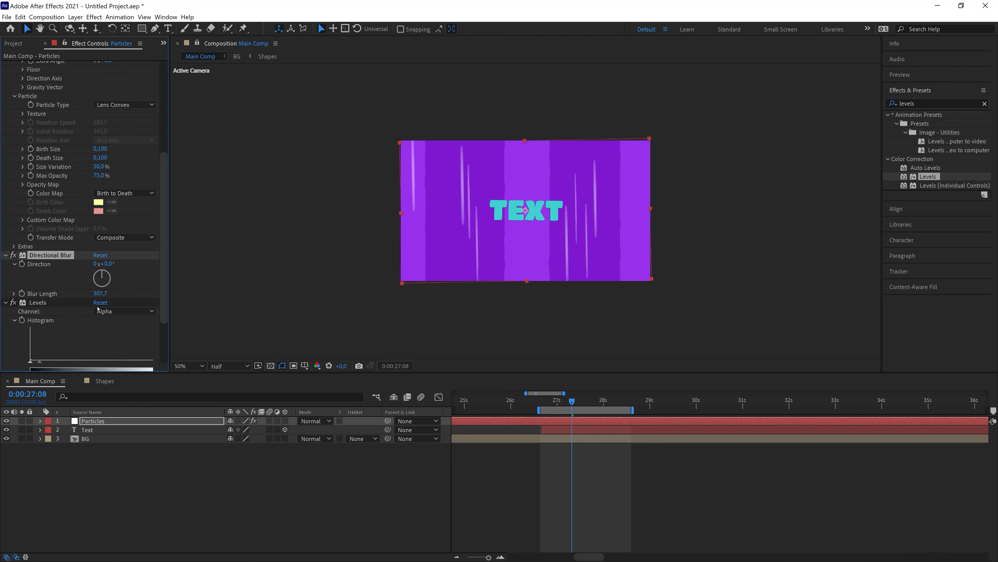
drag(105, 293, 5, 292)
drag(102, 295, 5, 293)
drag(99, 294, 35, 293)
drag(545, 402, 571, 401)
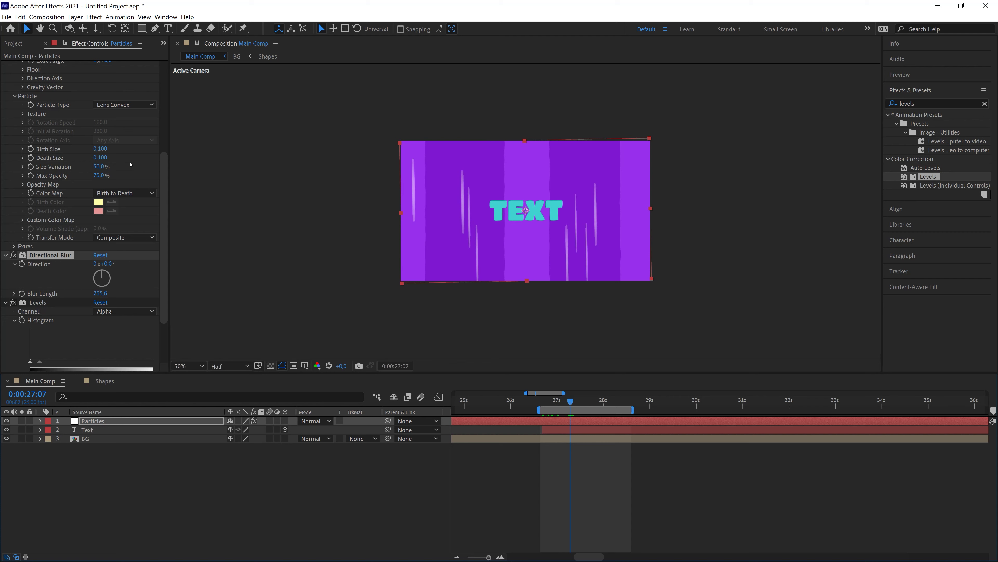
Widen the particle producer's Radius X to 2.060 and scrub through the shot to check the spread.
scroll(131, 165, up, 5)
drag(100, 135, 151, 128)
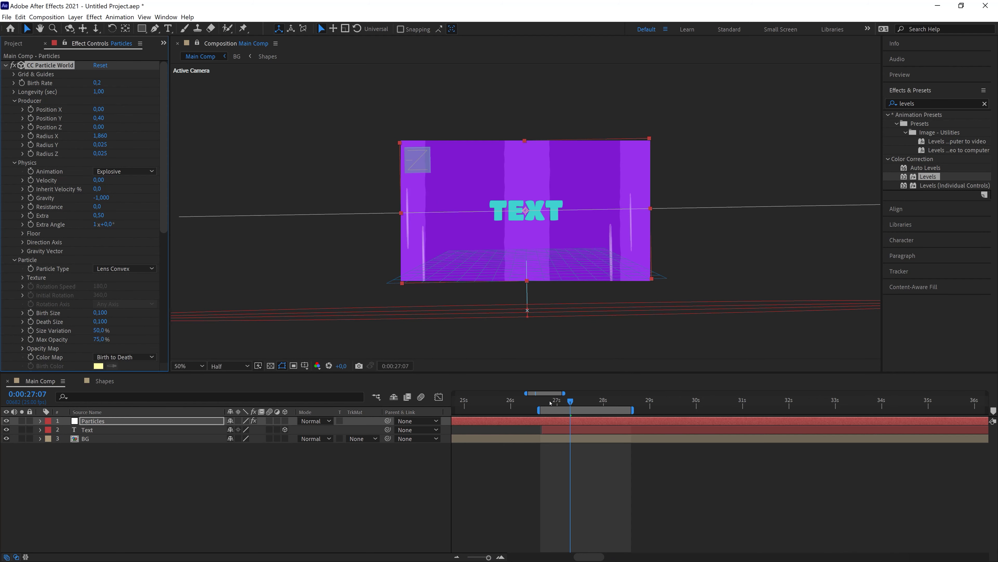
key(space)
drag(549, 402, 558, 403)
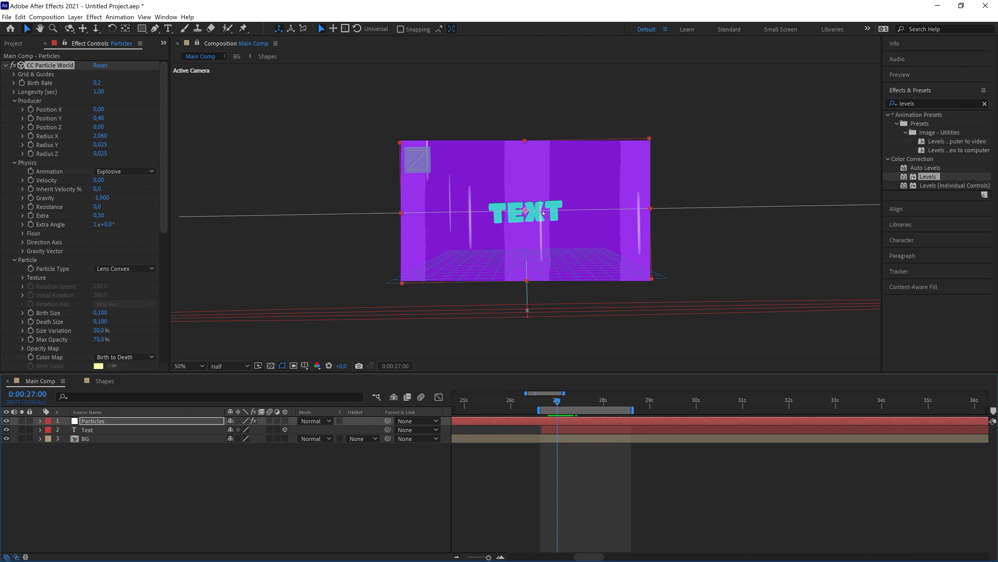
Move the Particles layer below the Text layer and preview the composition.
drag(93, 422, 93, 433)
key(space)
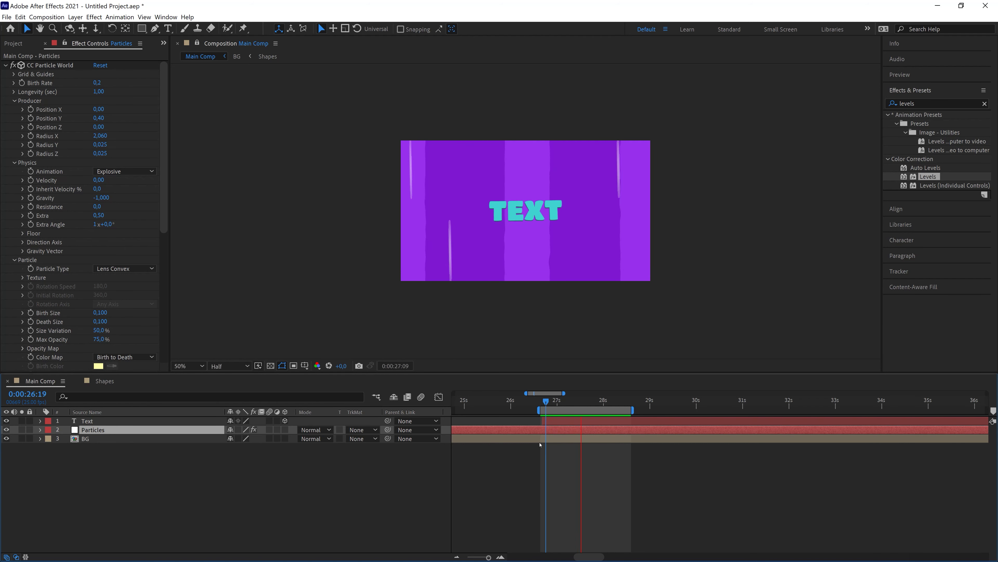
drag(165, 550, 156, 475)
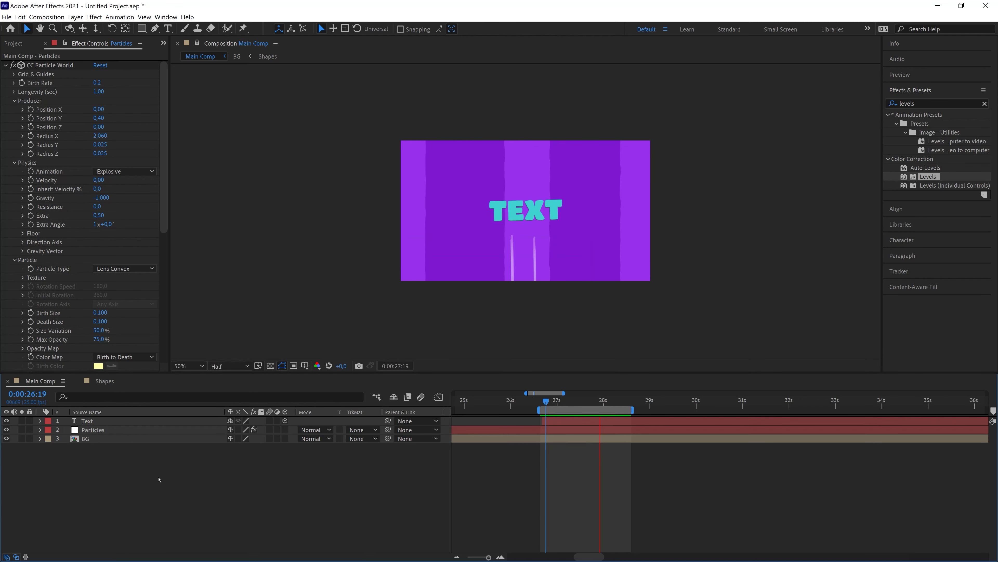
Show the audio waveform of the A Beautiful Life (With Vocals).mp3 layer.
click(546, 403)
key(l)
key(l)
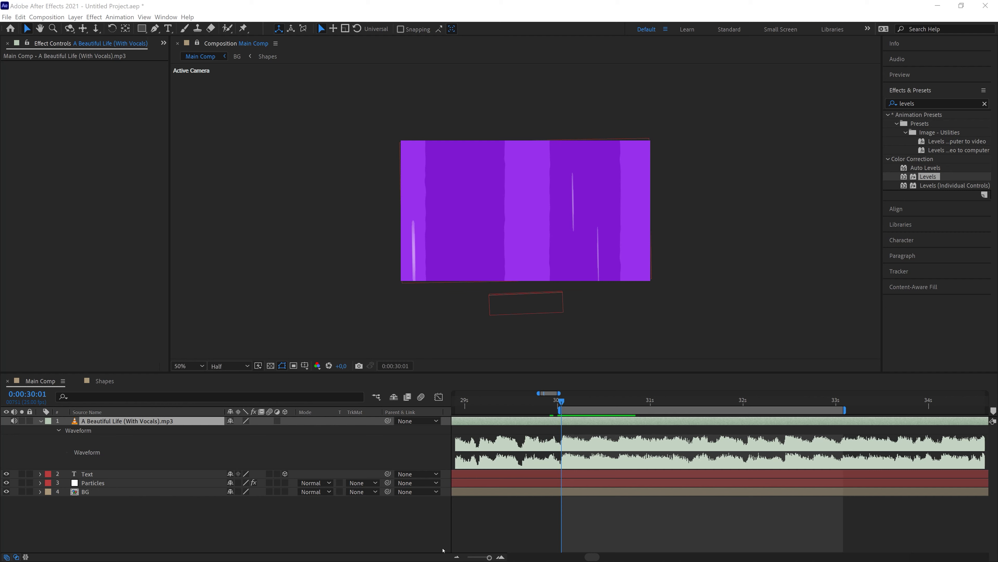
Shift the Text layer earlier, to around the 17-second mark, and reveal its keyframed properties.
click(457, 556)
click(457, 556)
click(457, 556)
click(457, 556)
click(457, 556)
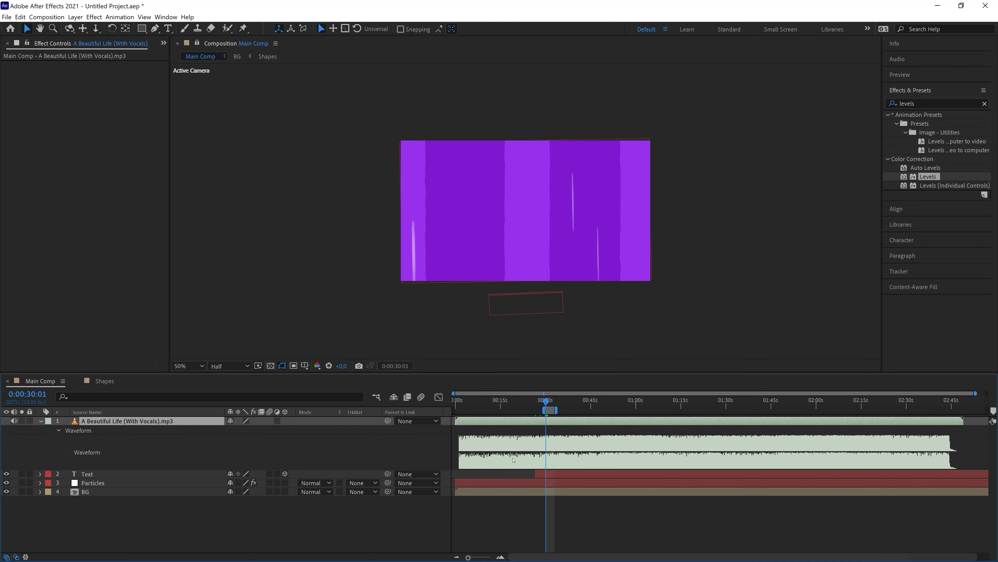
drag(542, 473, 508, 474)
key(u)
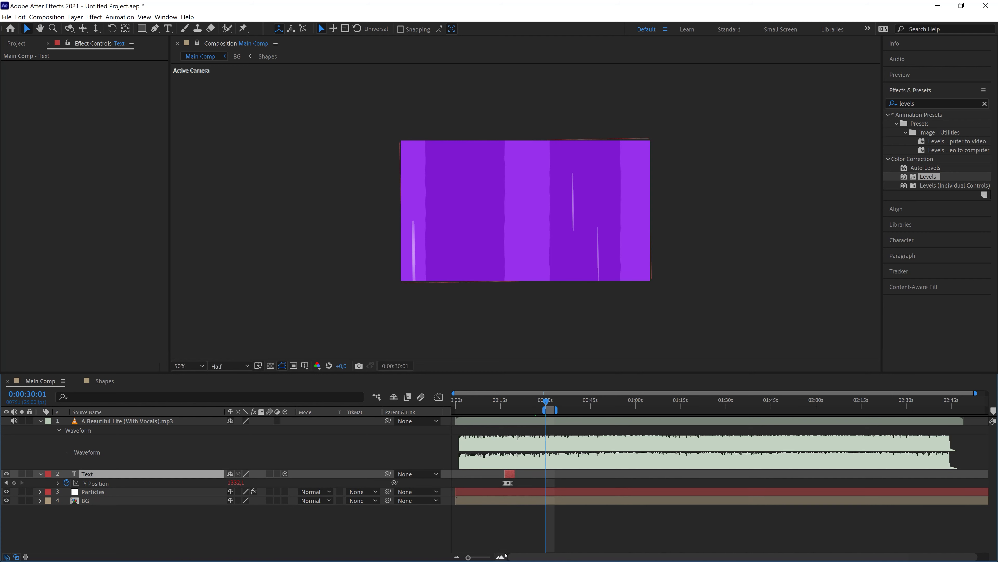
Duplicate the Text layer and place the copy at around the 30-second mark, keeping the original near 17 seconds.
click(501, 557)
scroll(526, 495, left, 2)
drag(589, 475, 715, 473)
key(ctrl+d)
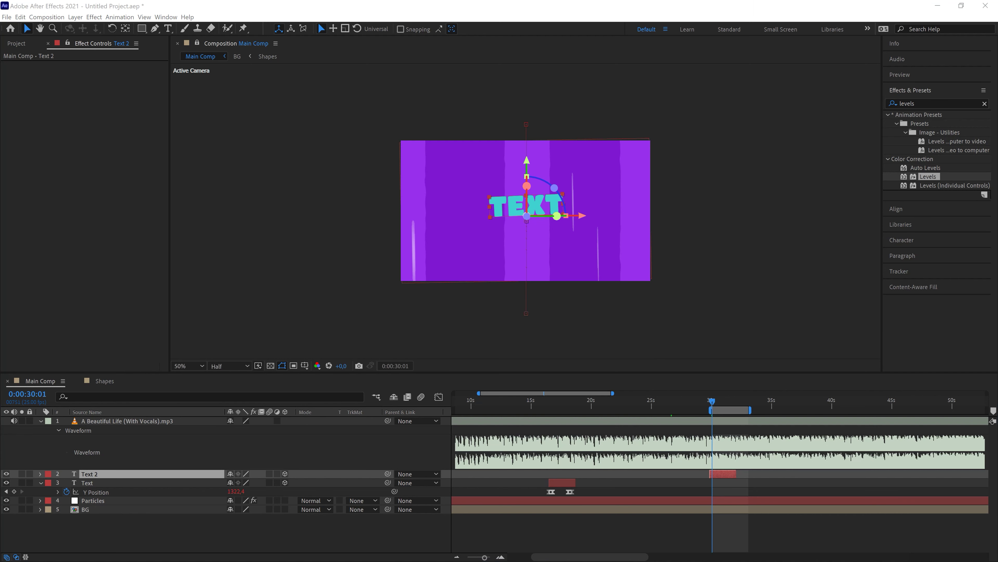
Replace the copied layer's text with "Beautiful morning" and reduce its font size to 135 px.
key(ctrl+c)
double_click(727, 476)
key(ctrl+v)
drag(903, 179, 865, 190)
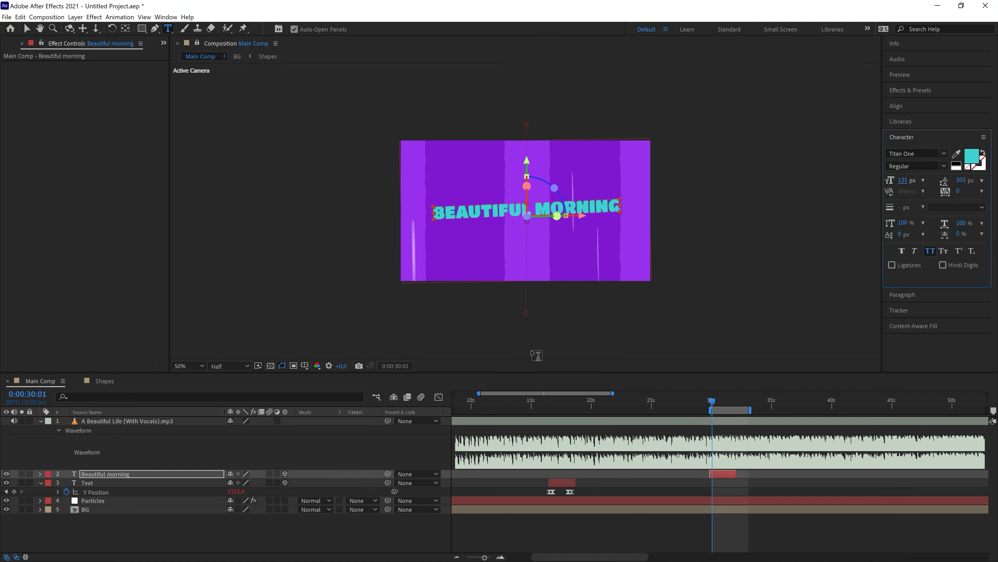
Reveal the Beautiful morning layer's keyframes and align the layer's start with the playhead at 0:00:30:01.
scroll(537, 354, up, 1)
scroll(724, 456, up, 3)
click(685, 476)
key(u)
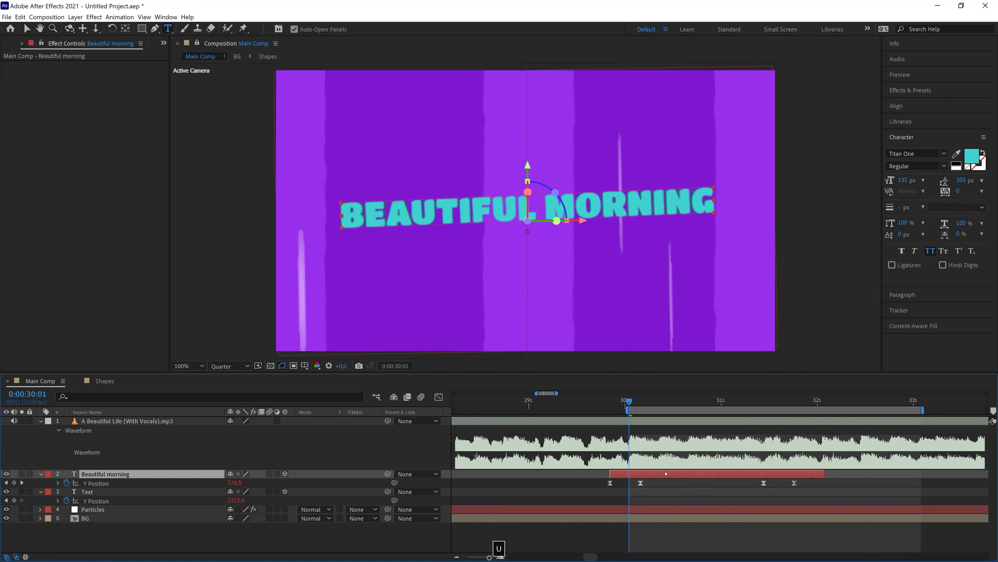
mouse_move(666, 473)
mouse_down()
mouse_move(688, 474)
mouse_move(671, 474)
mouse_up()
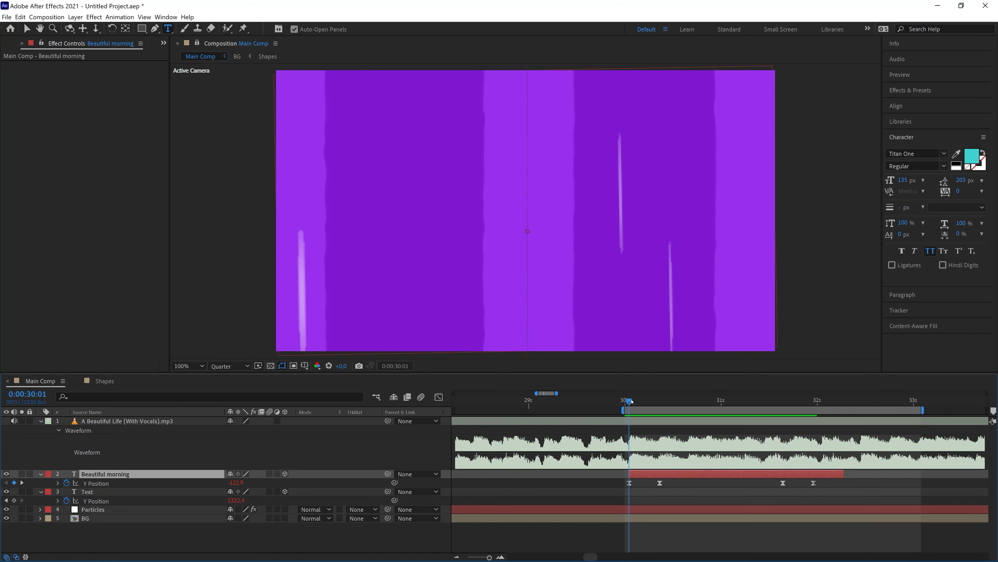
Move the Beautiful morning layer's two exit Y Position keyframes earlier, ending around 31.5 seconds, and trim the layer's end to match.
drag(630, 403, 764, 404)
drag(825, 487, 777, 479)
drag(783, 483, 741, 483)
drag(843, 473, 775, 474)
Duplicate the Beautiful morning layer, start the copy at about 31.4 seconds, and change its text to "That turns into a".
key(ctrl+d)
drag(642, 473, 768, 474)
key(ctrl+c)
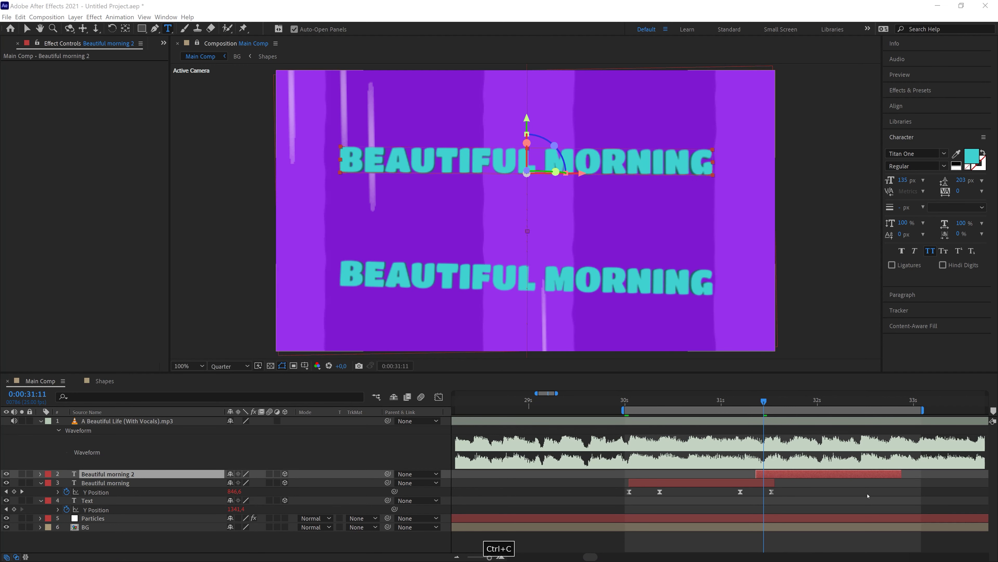
double_click(784, 477)
key(ctrl+v)
click(779, 474)
key(u)
Duplicate the "That turns into a" layer, start the copy at about 32.4 seconds, and change its text to "Beautiful evening".
drag(764, 403, 790, 403)
key(space)
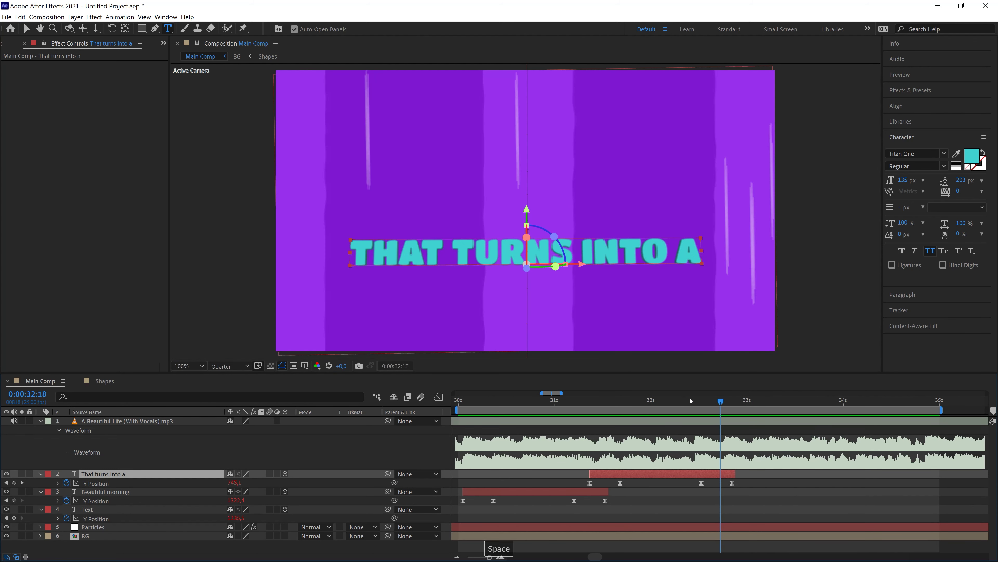
drag(689, 400, 692, 401)
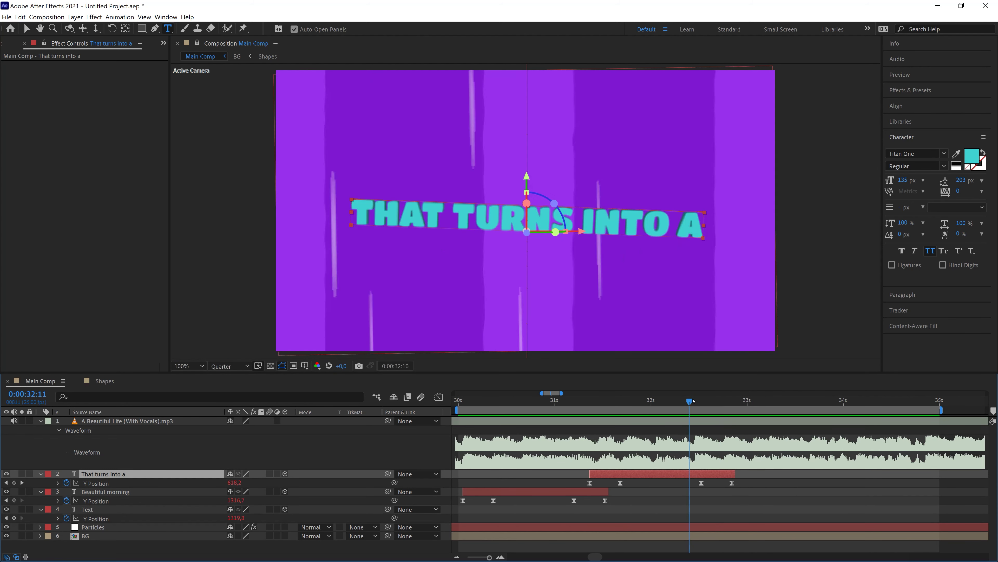
key(ctrl+d)
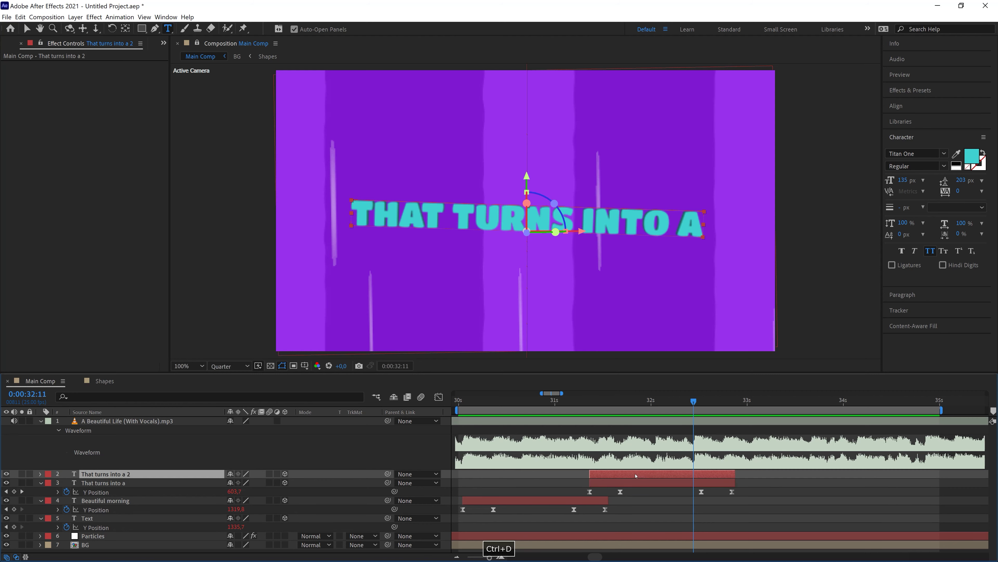
drag(644, 474, 723, 475)
key(u)
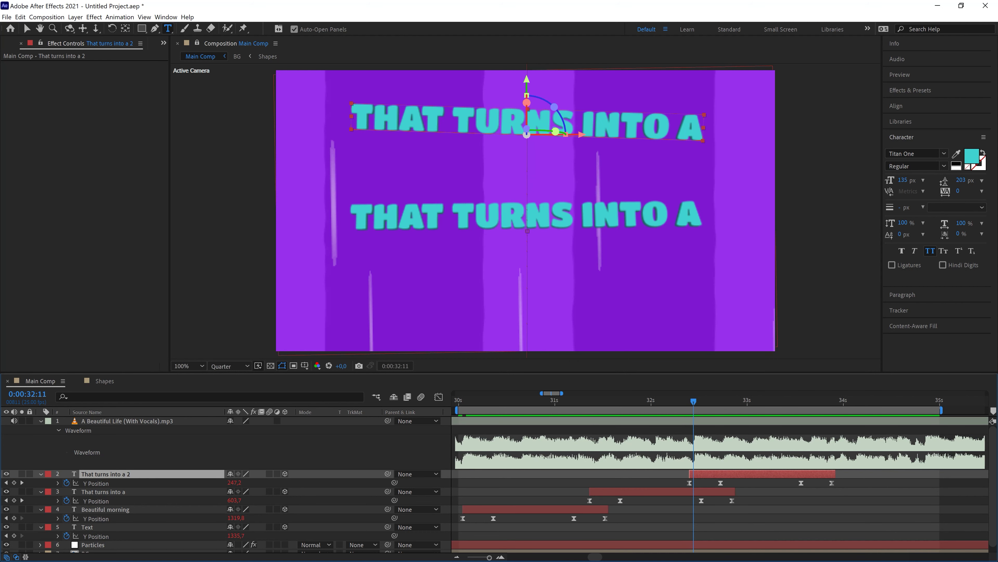
key(ctrl+c)
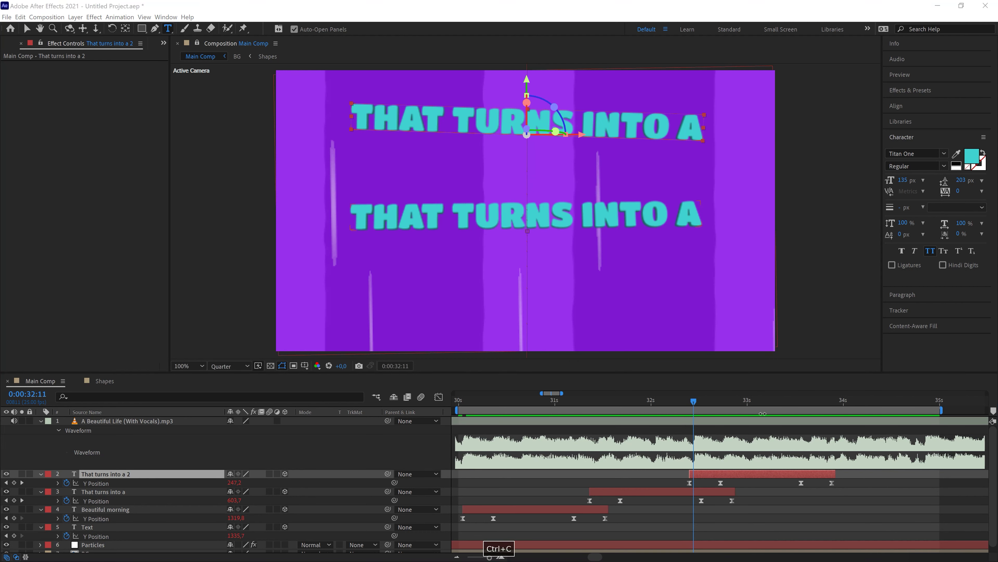
key(ctrl+v)
Move the two exit Y Position keyframes of "That turns into a" earlier, to about 32.2 and 32.5 seconds.
drag(743, 505, 696, 497)
drag(701, 500, 670, 500)
click(759, 401)
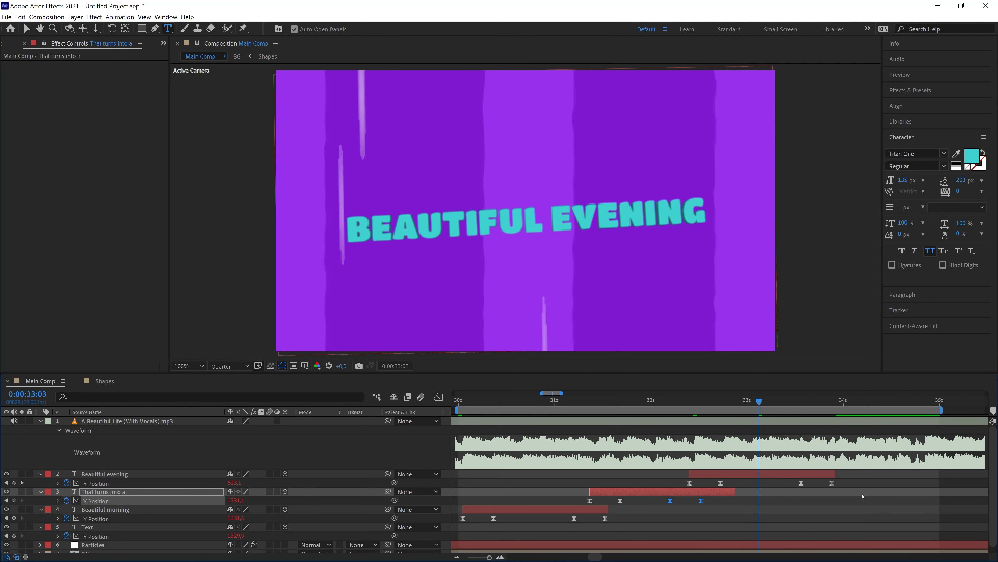